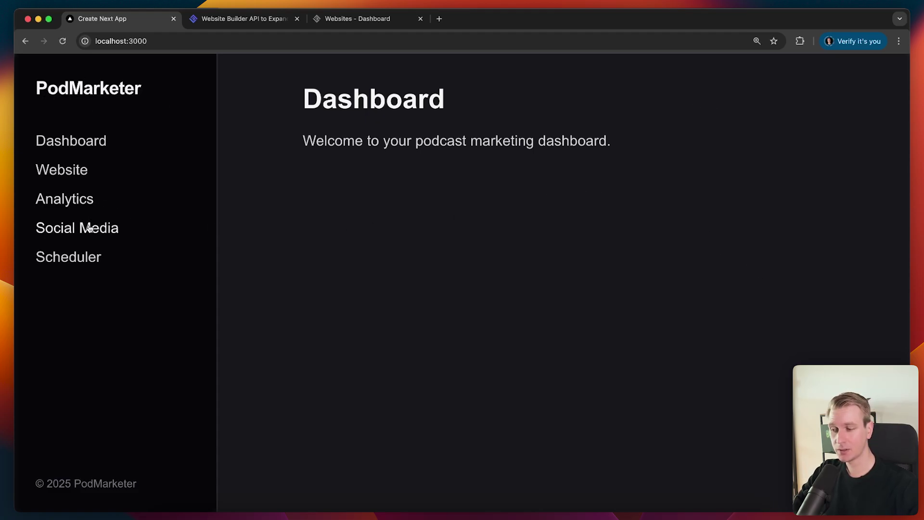
Step: Browse the Scheduler, Social Media and Analytics pages, then return to the Dashboard
click(85, 255)
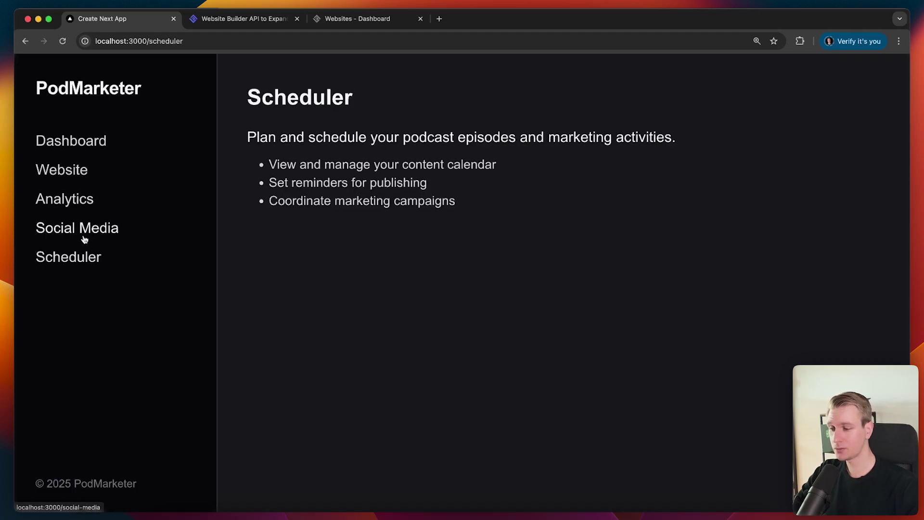
click(85, 237)
click(79, 204)
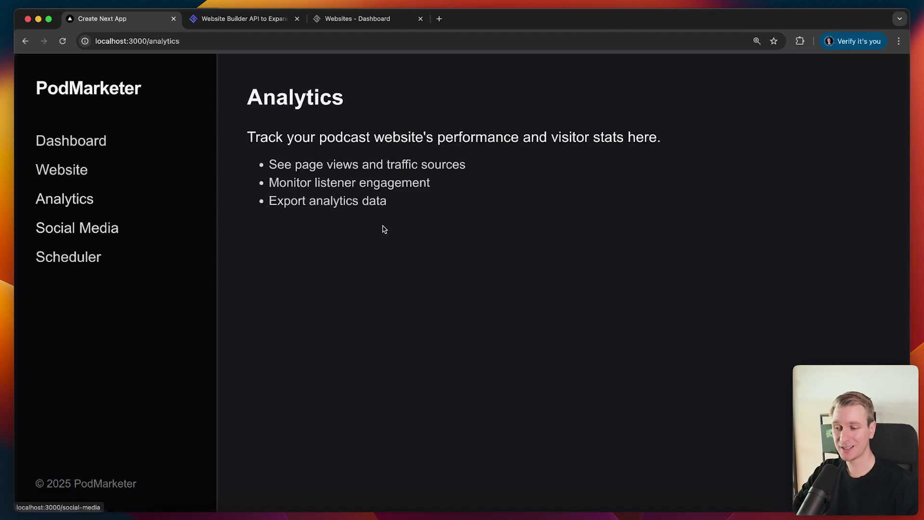
click(48, 144)
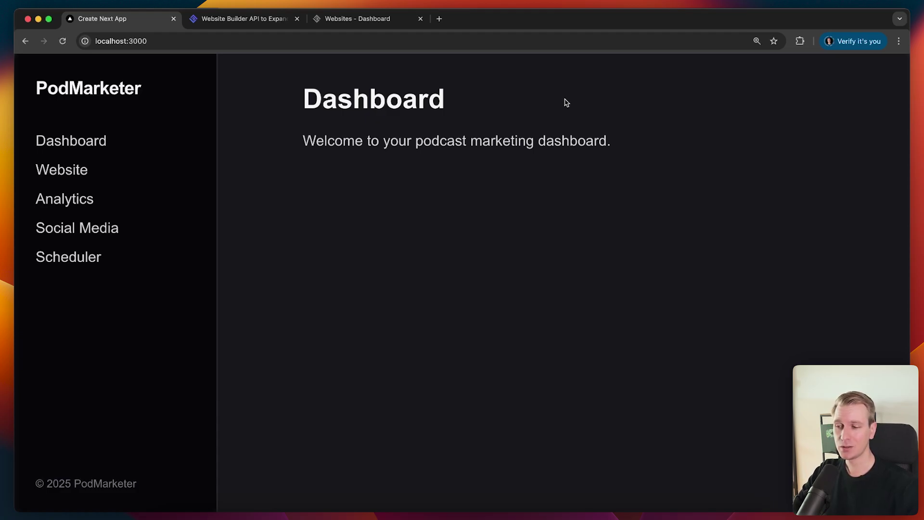
Step: Open the Website page's empty business-details form, then switch to the 10Web API page
click(79, 180)
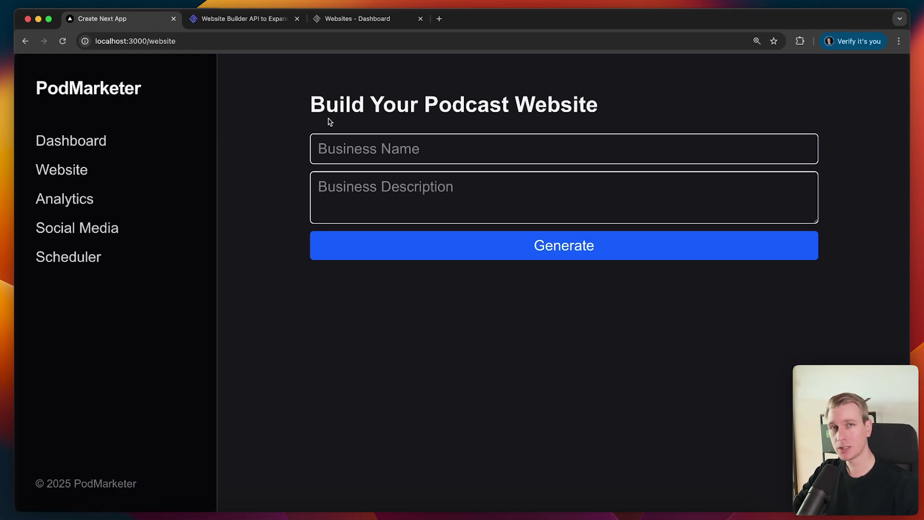
click(380, 151)
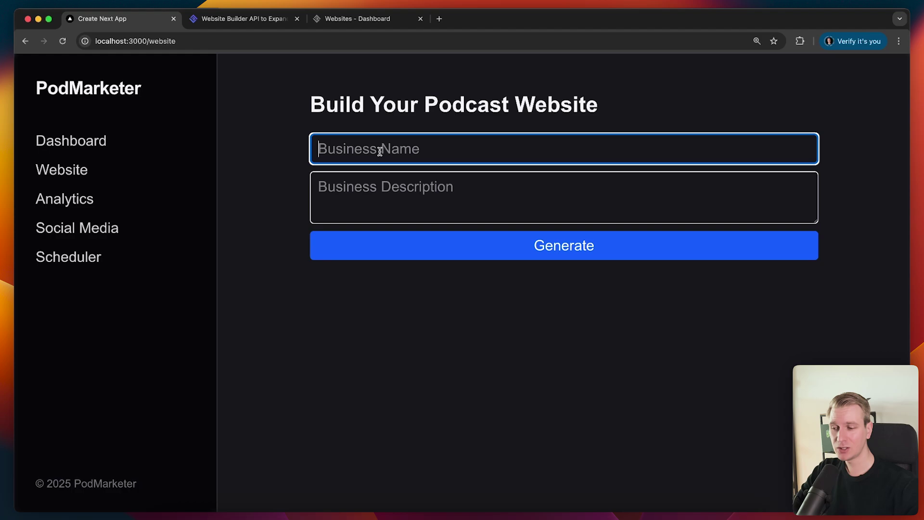
click(396, 186)
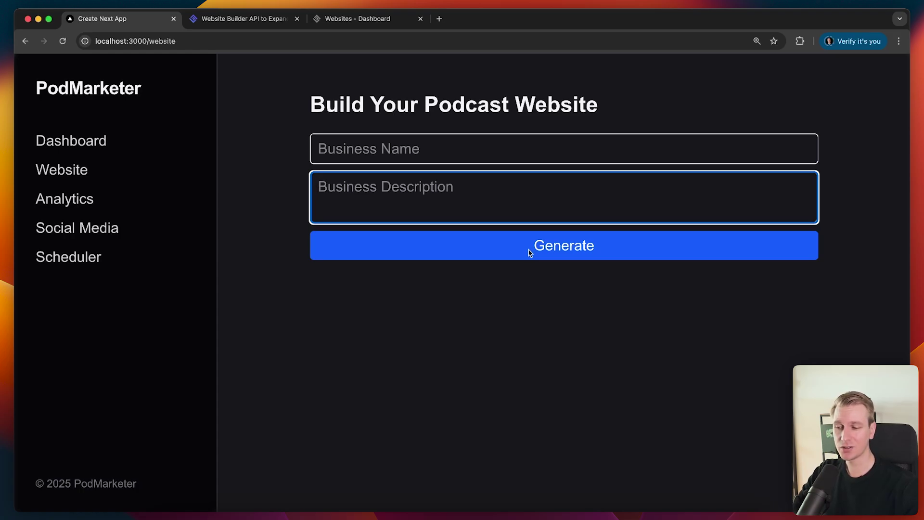
key(ctrl+Tab)
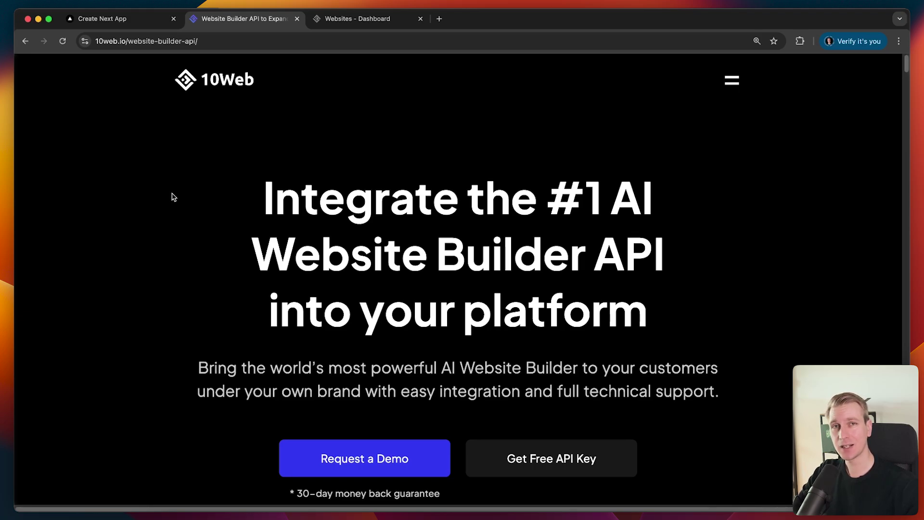
click(111, 18)
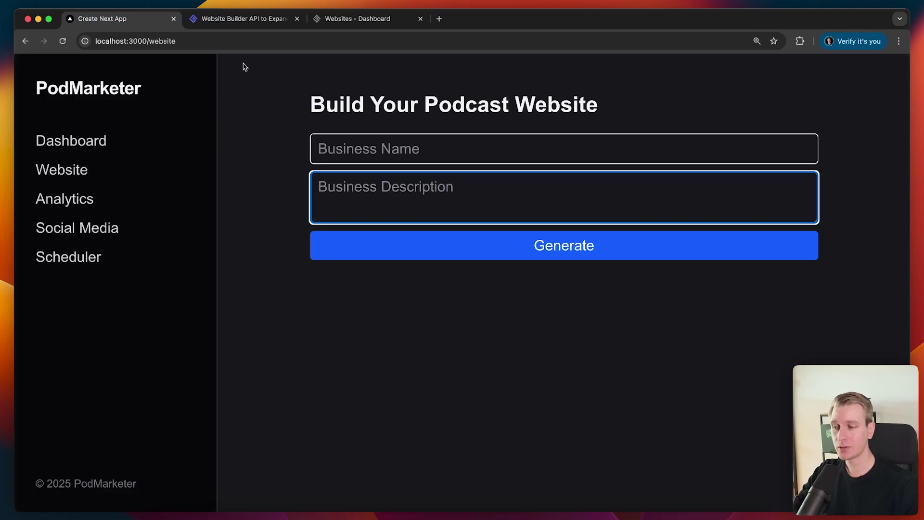
click(245, 22)
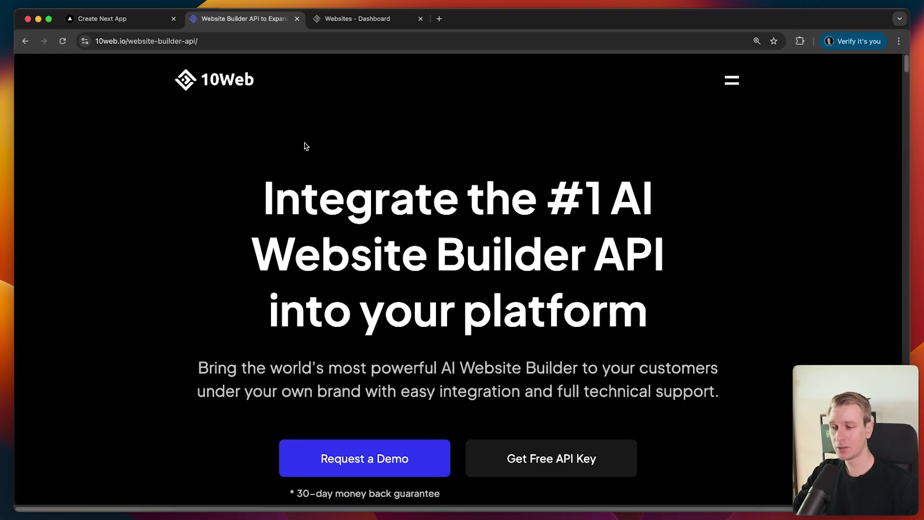
click(102, 19)
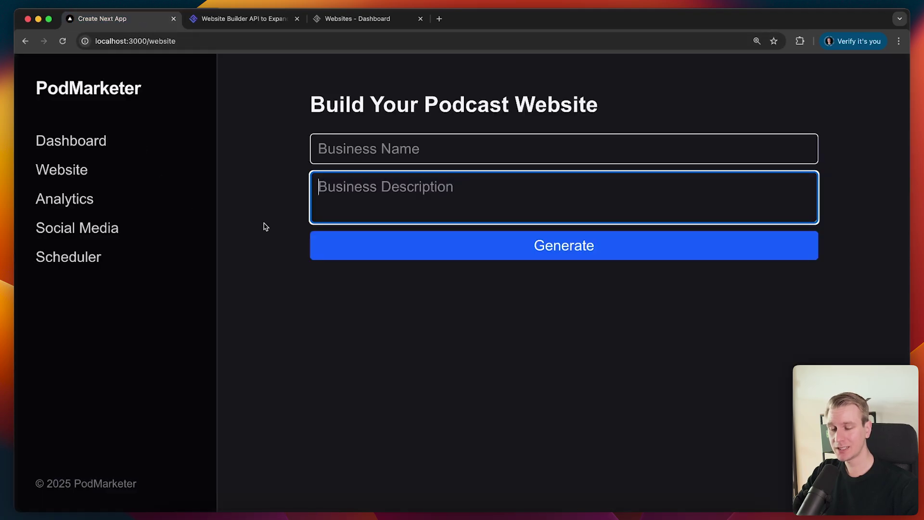
click(251, 19)
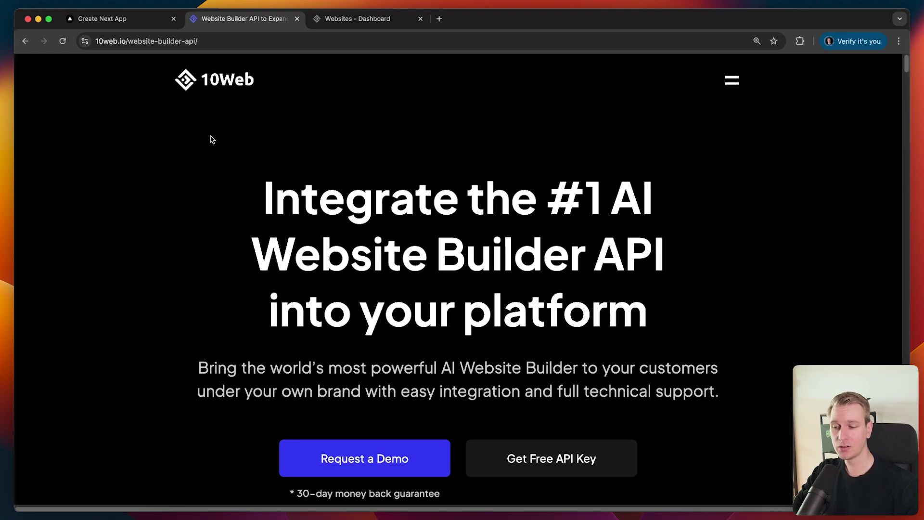
drag(198, 368, 463, 375)
click(568, 365)
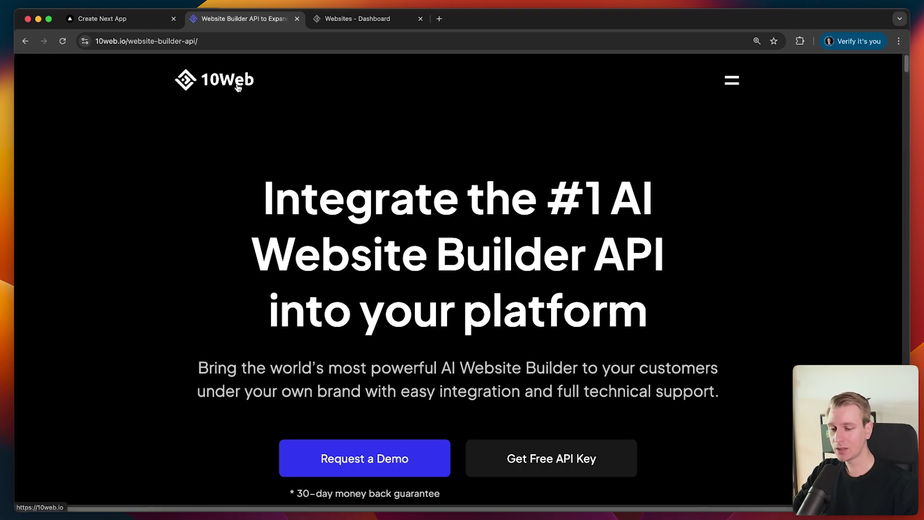
Step: Open the 10Web homepage in a new tab and go to the AI Website Builder, zoomed out
super+click(237, 87)
scroll(214, 130, down, 1)
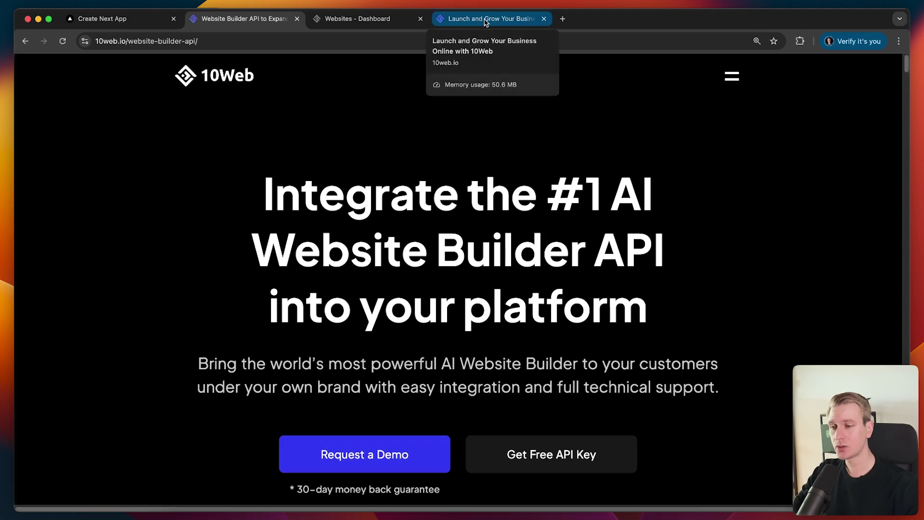
click(482, 19)
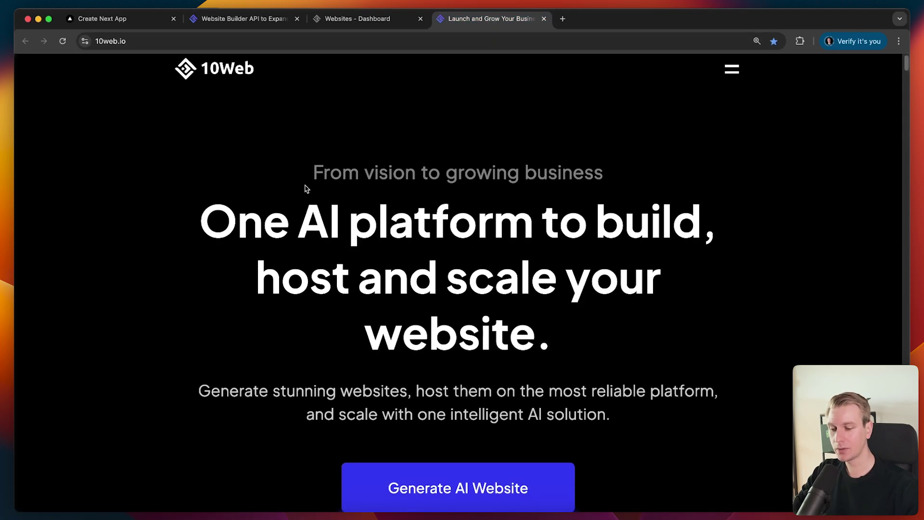
scroll(413, 203, down, 2)
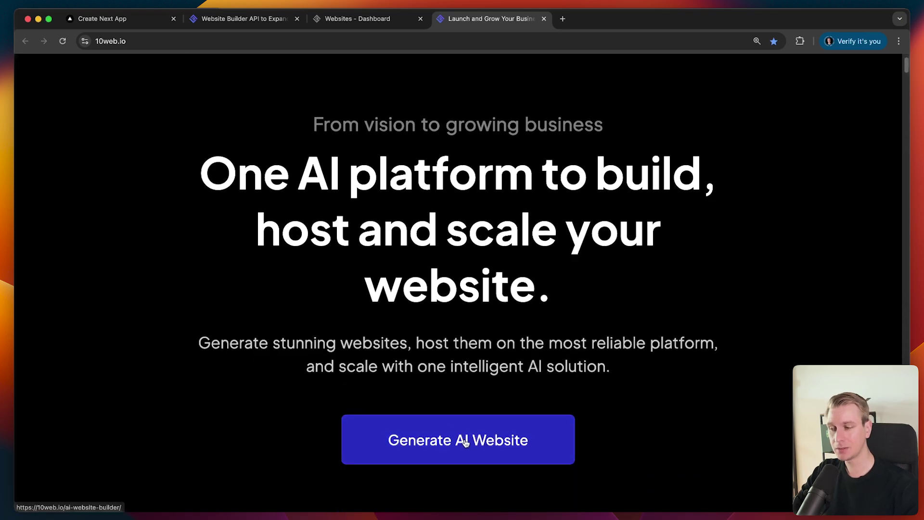
click(466, 442)
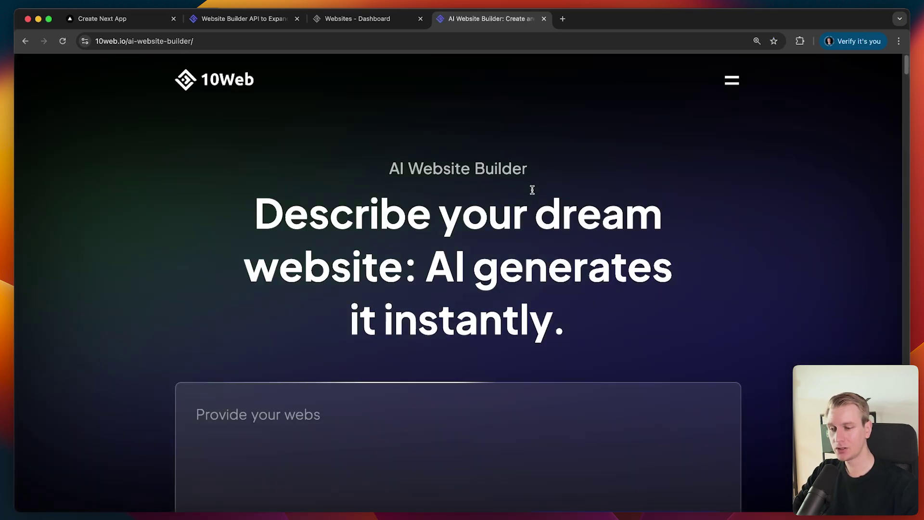
key(super+minus)
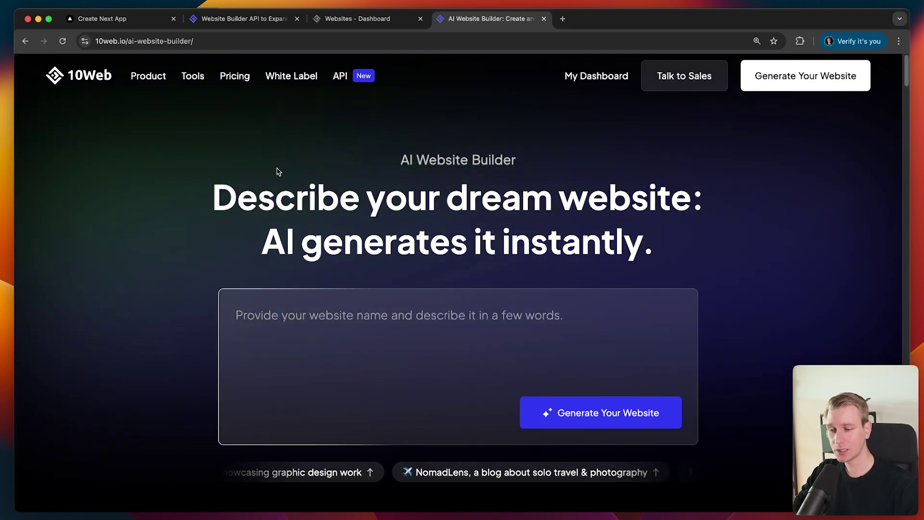
Step: Move the AI Website Builder tab beside the PodMarketer form and compare the two pages
click(404, 335)
key(ctrl+shift+Page_Up)
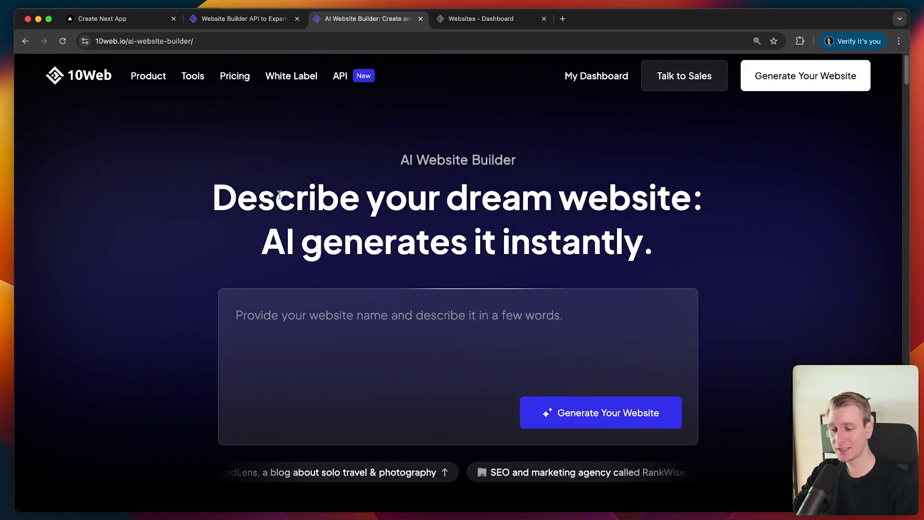
click(126, 20)
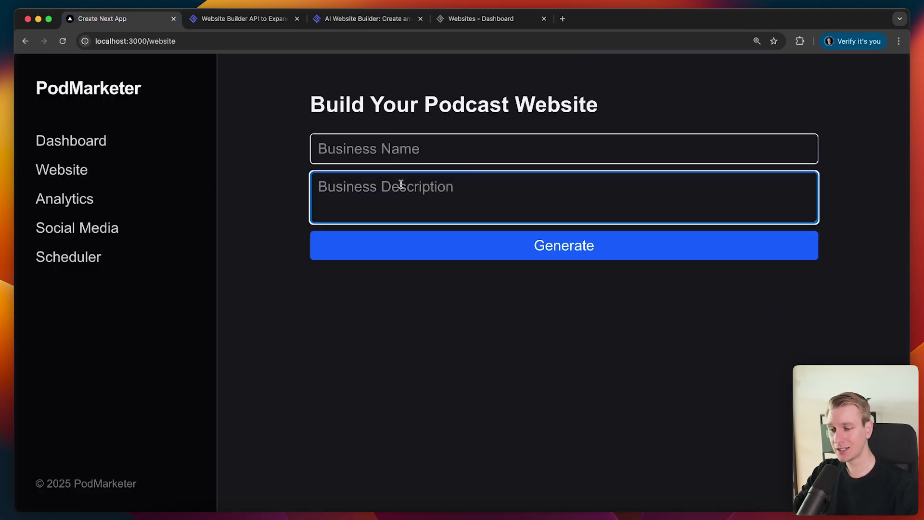
click(364, 19)
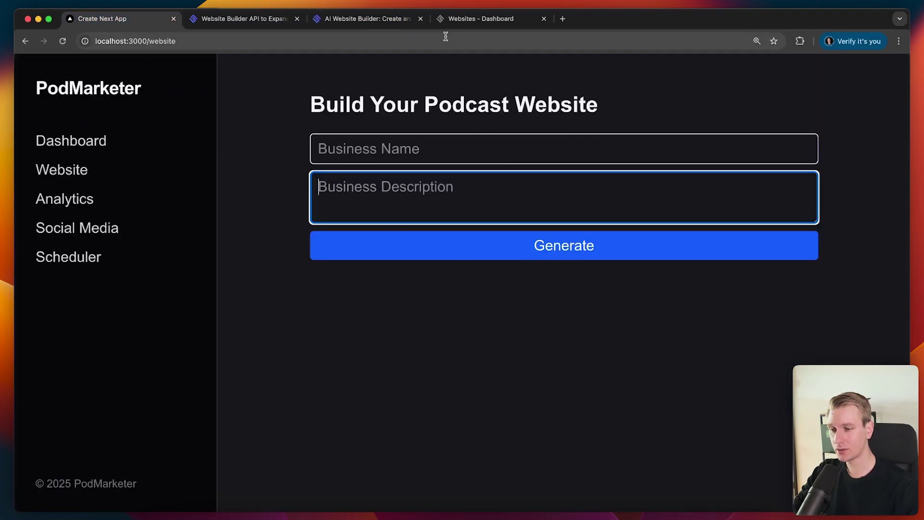
click(402, 20)
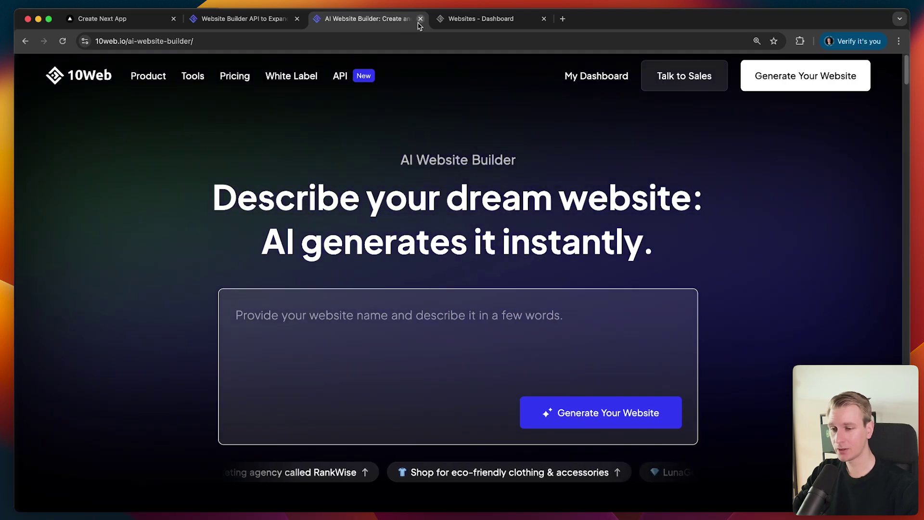
Step: Close the AI Website Builder tab and open the API key page in the 10Web dashboard
key(super+w)
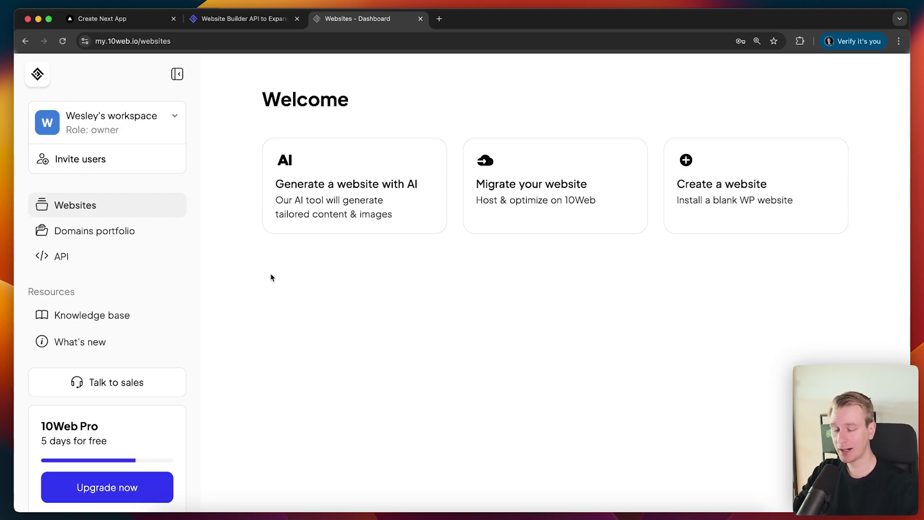
click(108, 260)
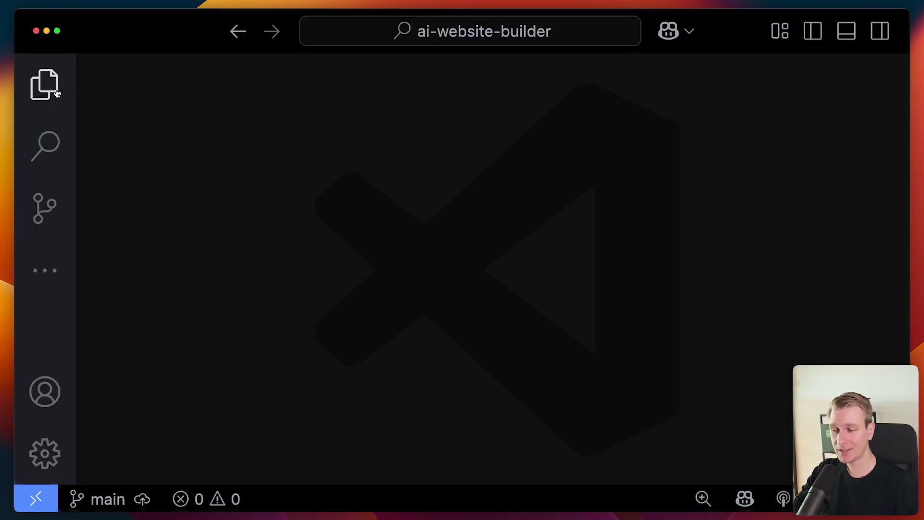
Step: Scroll the ai-website-builder file tree down to .env.local, then hide the sidebar
click(56, 93)
scroll(149, 250, down, 3)
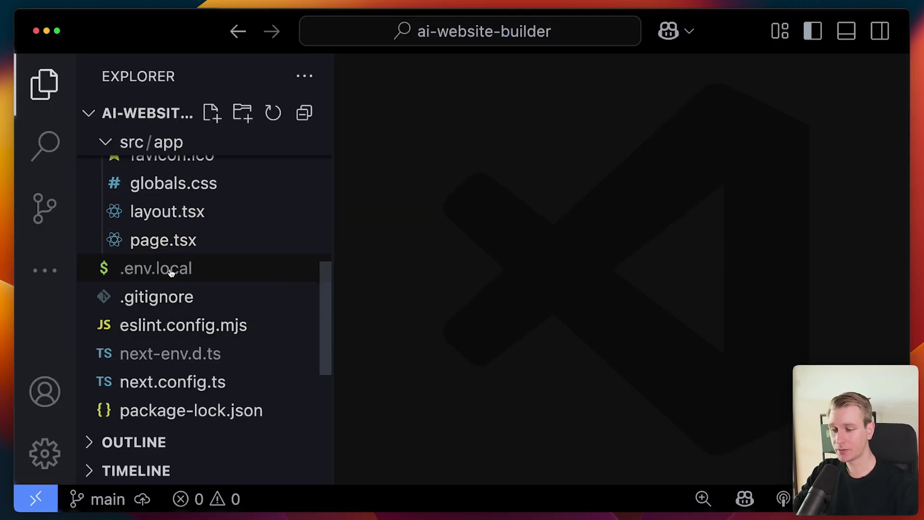
key(super+b)
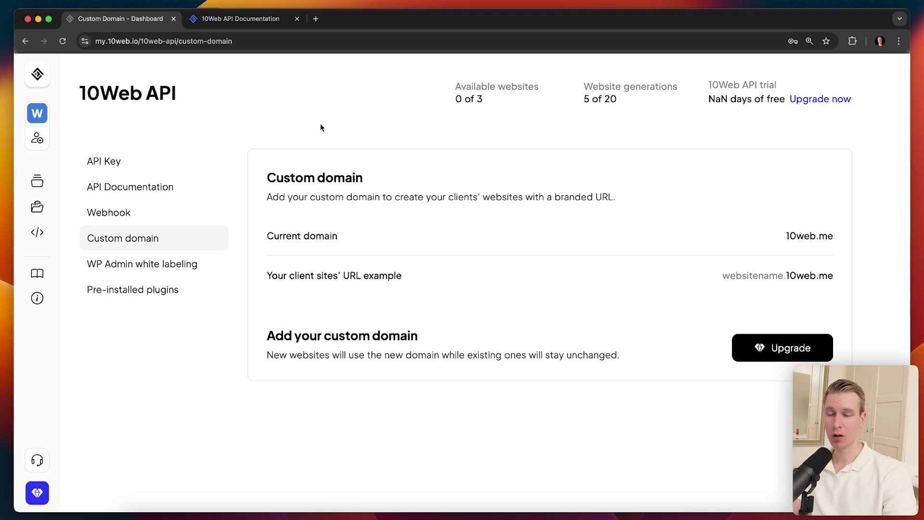
Step: Go to API Documentation in the 10Web dashboard and launch the full API reference
click(168, 265)
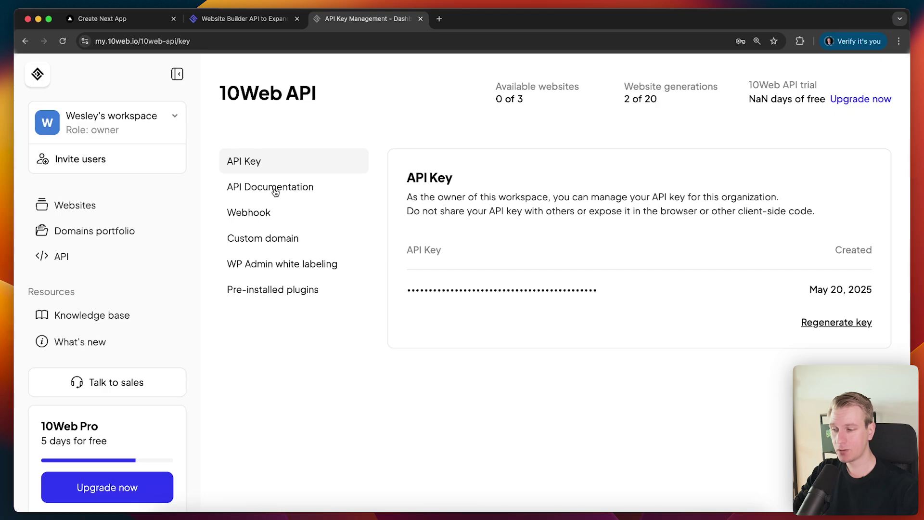
click(274, 187)
click(773, 222)
Step: Open the Create a website endpoint docs and reveal its full POST /hosting/website URL
click(501, 19)
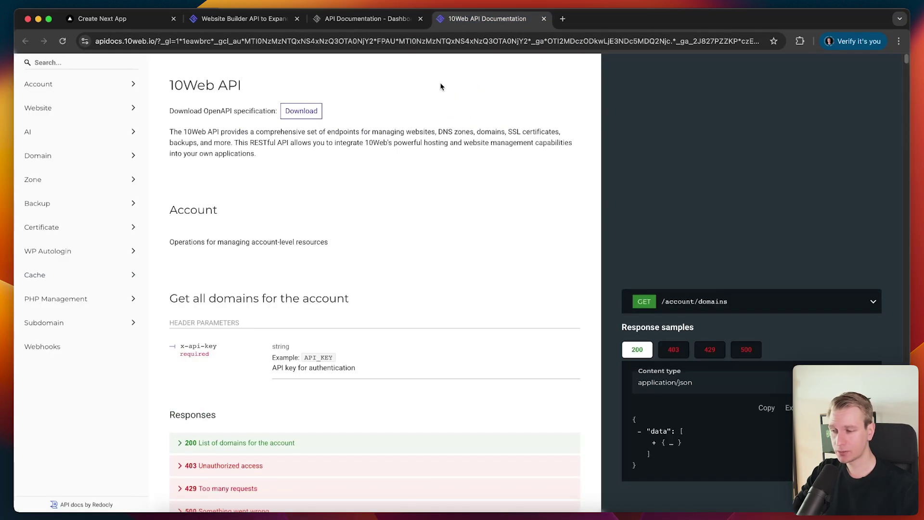
key(super+equal)
key(super+equal)
key(super+equal)
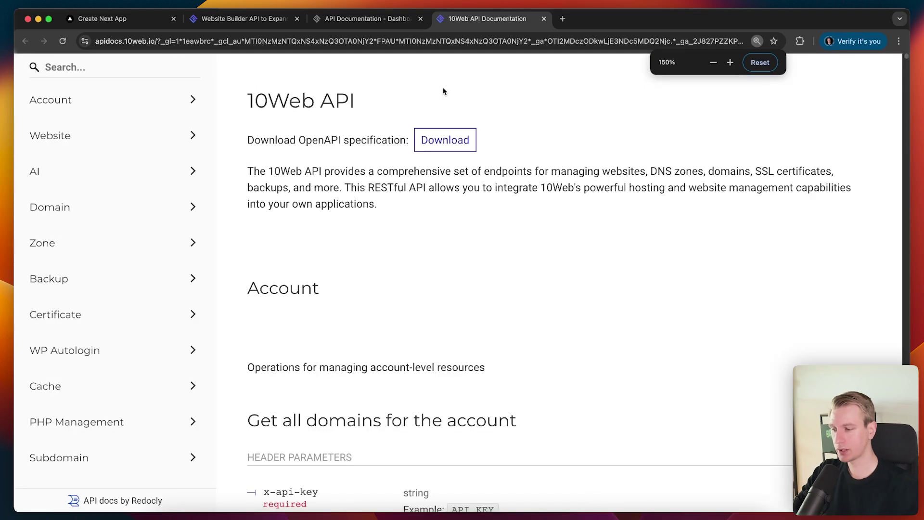
click(133, 171)
click(124, 148)
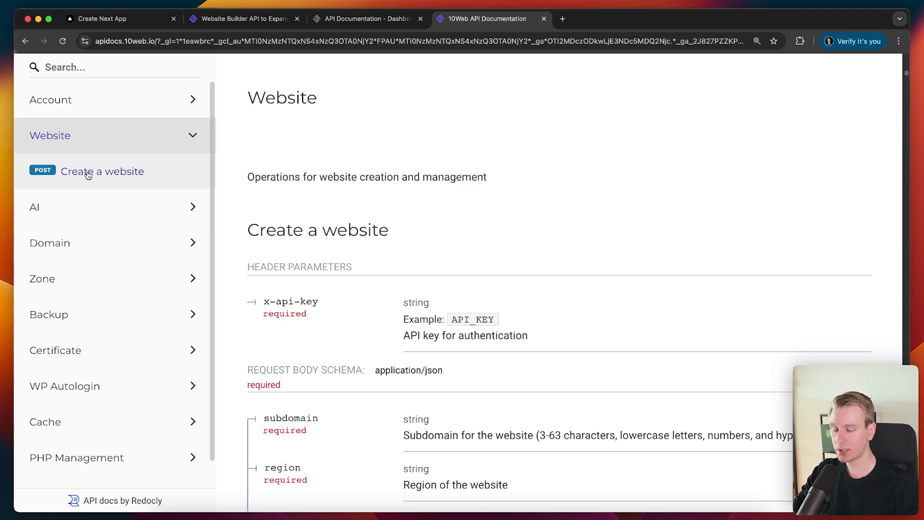
click(88, 174)
key(super+minus)
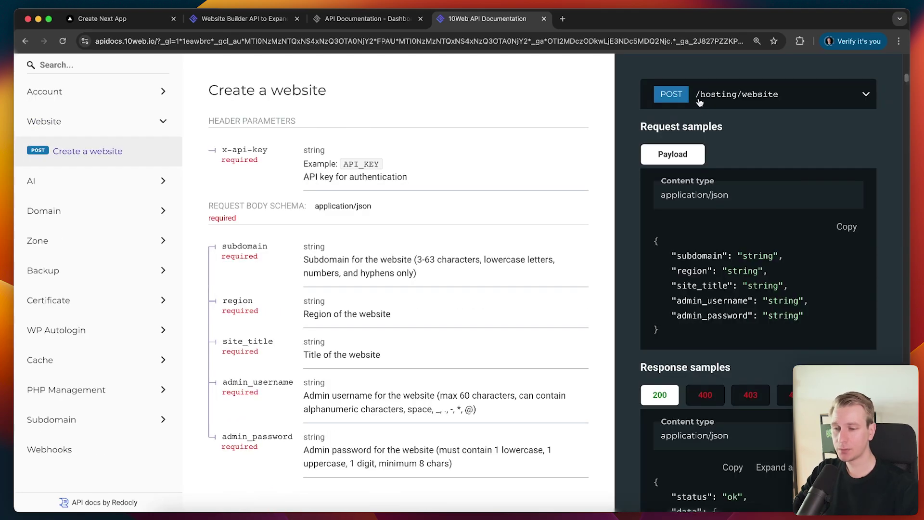
click(736, 103)
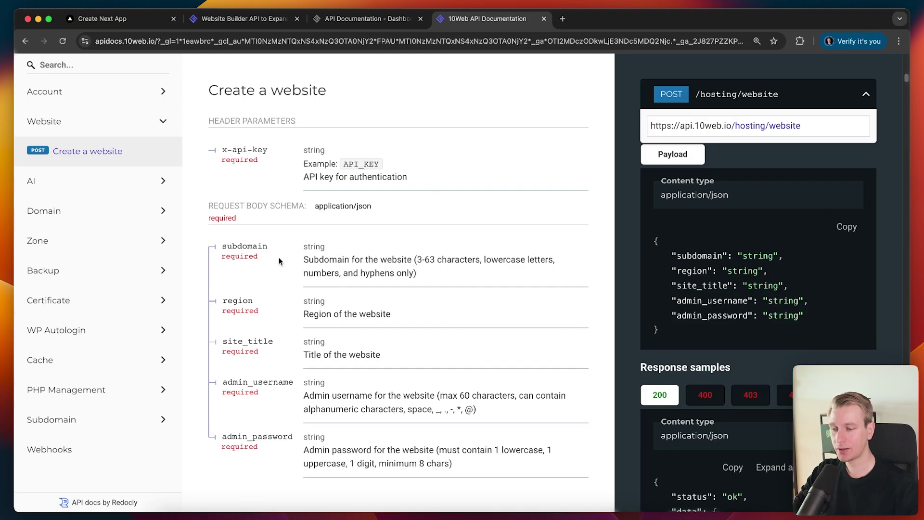
Step: Review the region and site_title parameters and the sample response's domain_id, then open the AI endpoints
scroll(330, 262, down, 1)
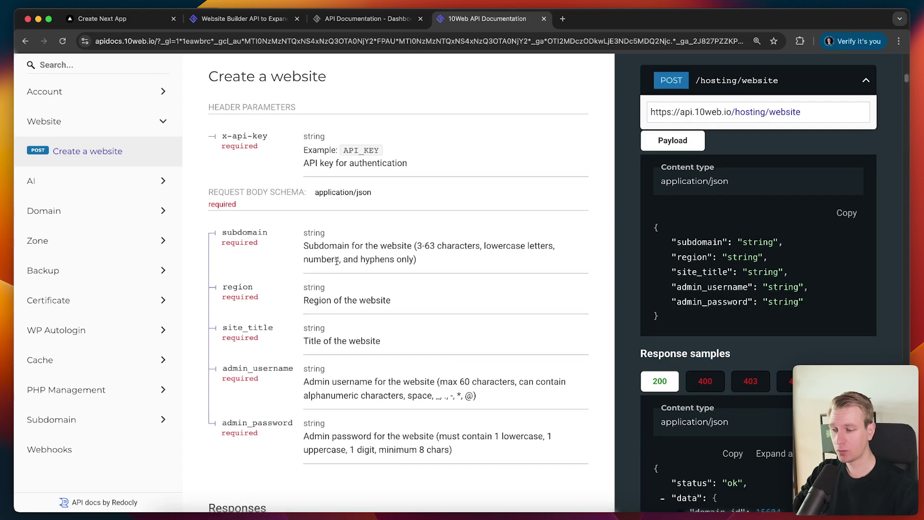
drag(305, 298, 396, 300)
click(402, 302)
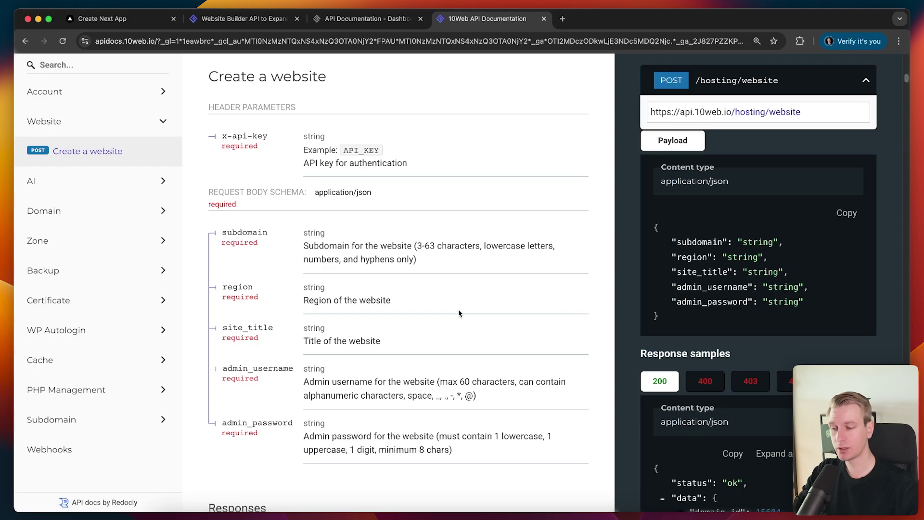
drag(301, 344, 385, 342)
click(351, 368)
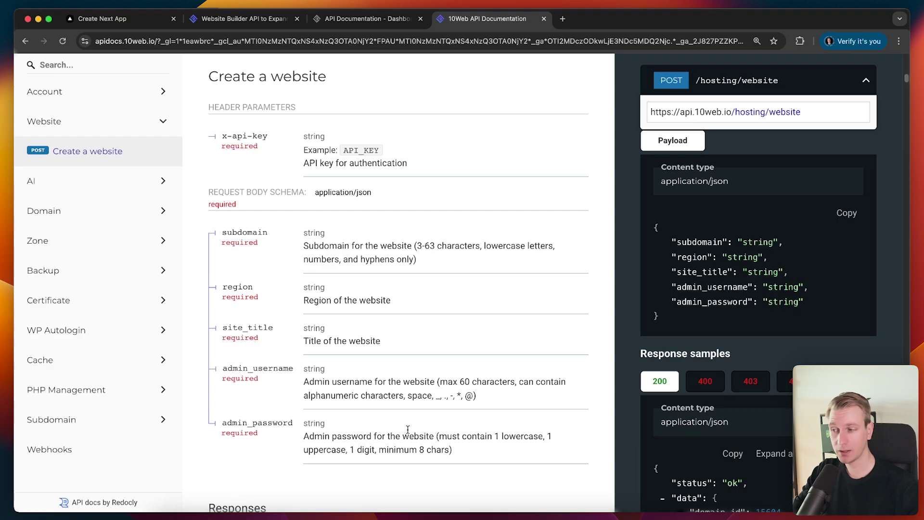
scroll(482, 188, down, 2)
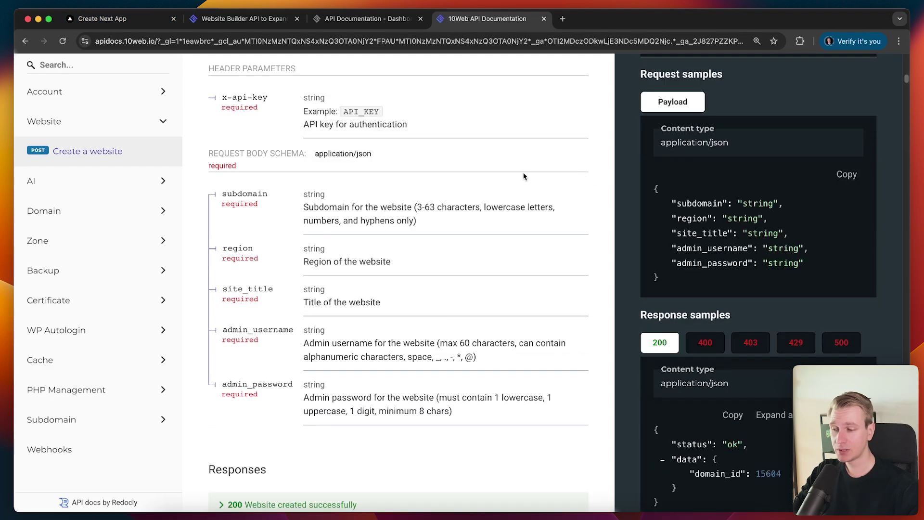
scroll(573, 255, down, 2)
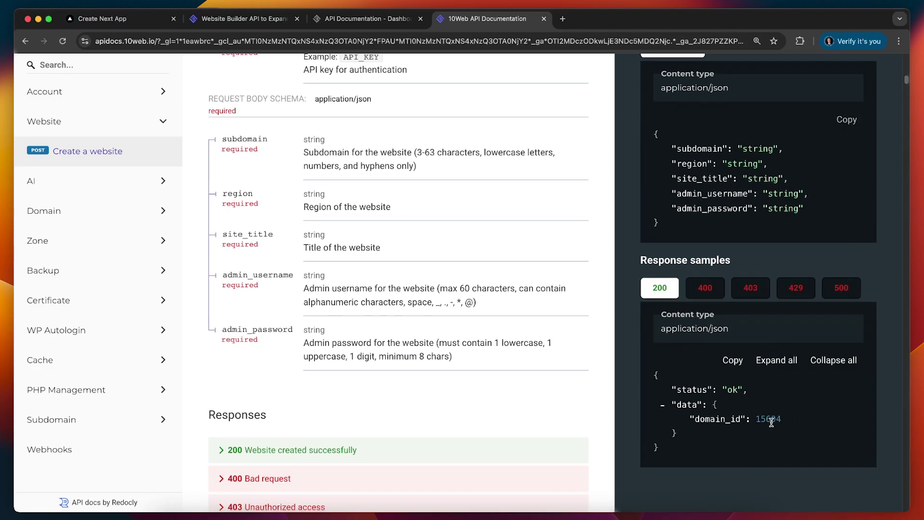
drag(690, 419, 781, 419)
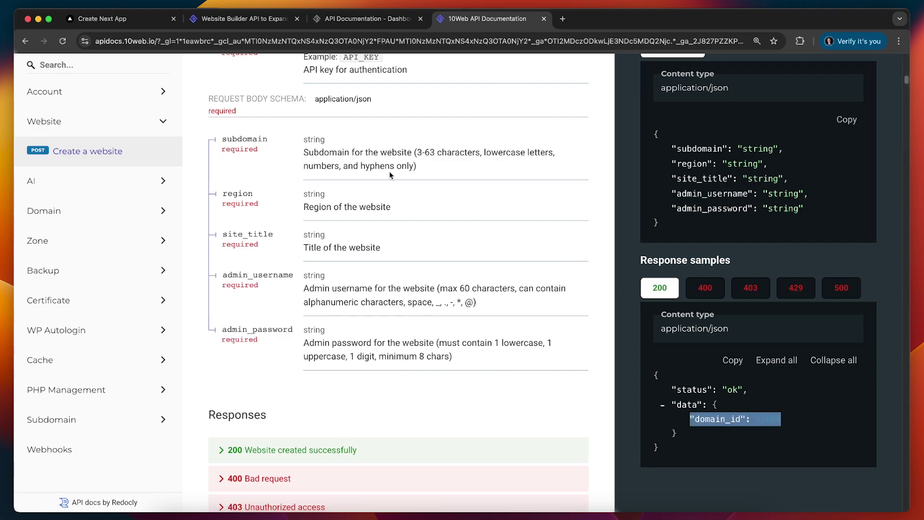
click(92, 180)
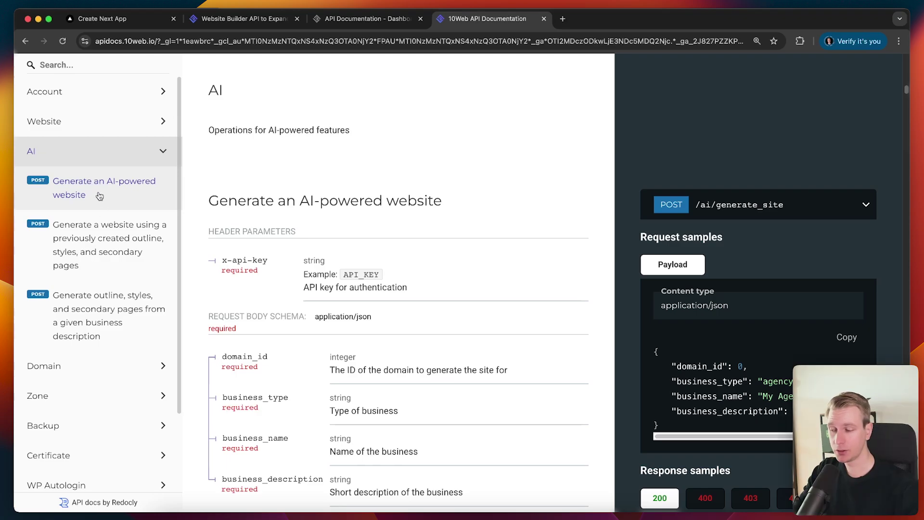
click(115, 194)
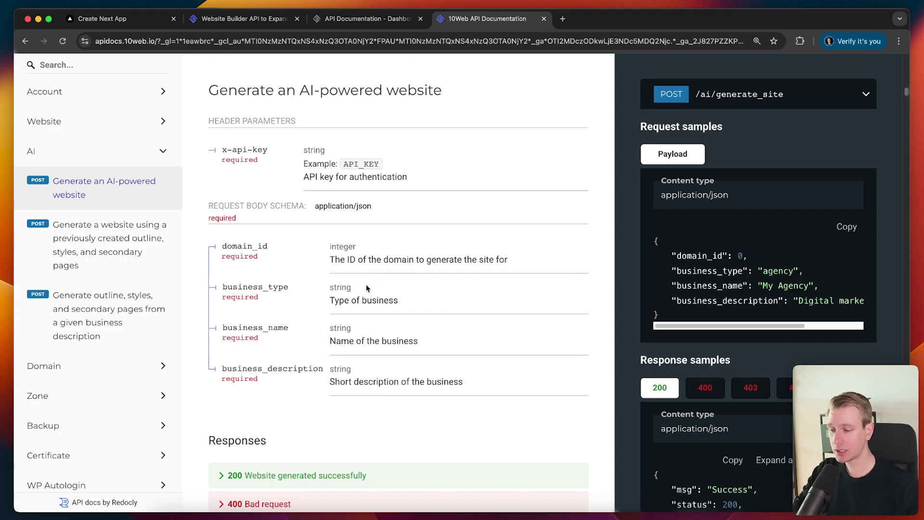
drag(245, 288, 286, 287)
click(311, 298)
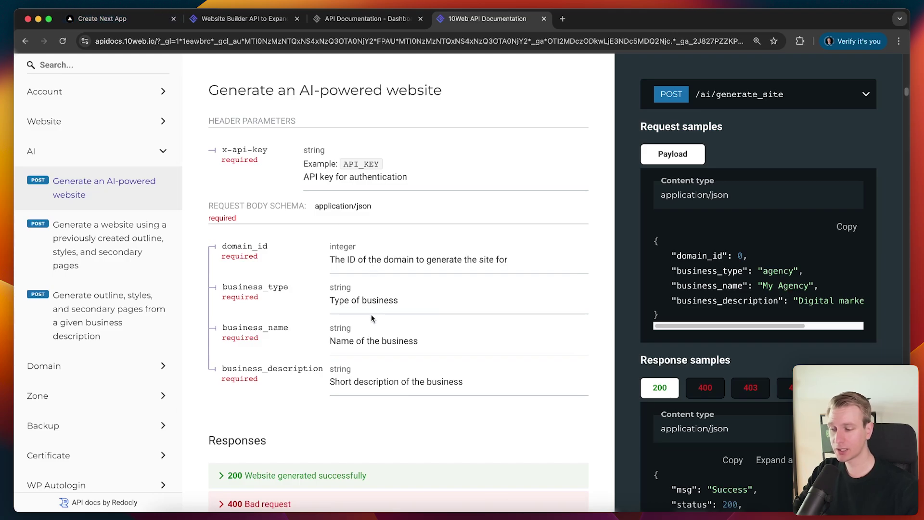
drag(325, 329, 414, 344)
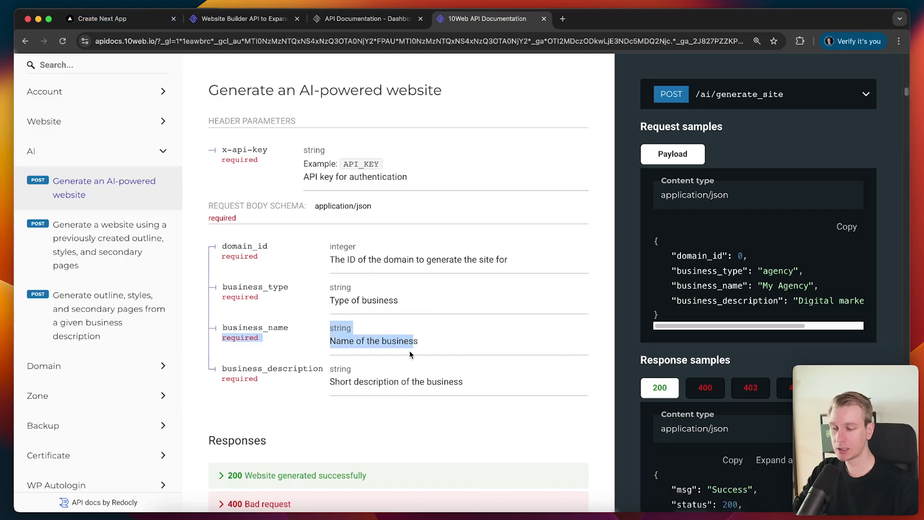
click(410, 356)
drag(336, 365, 464, 392)
click(465, 395)
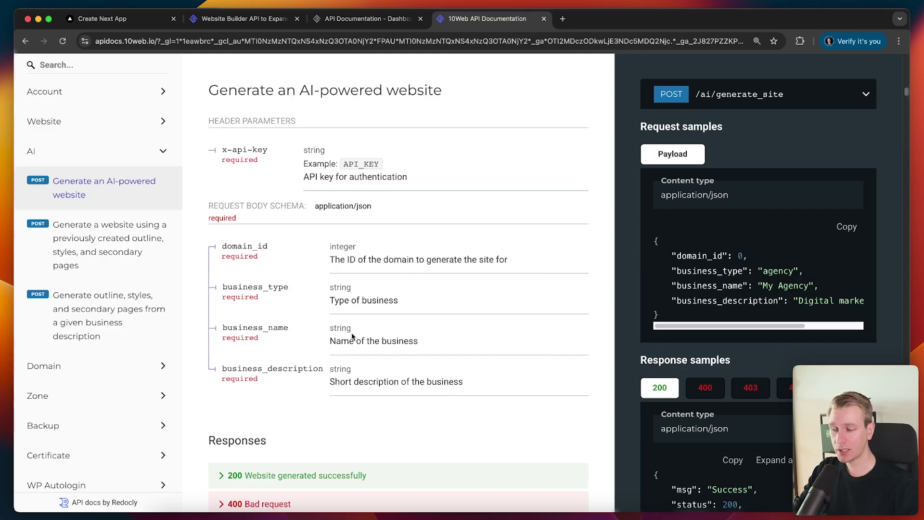
click(126, 312)
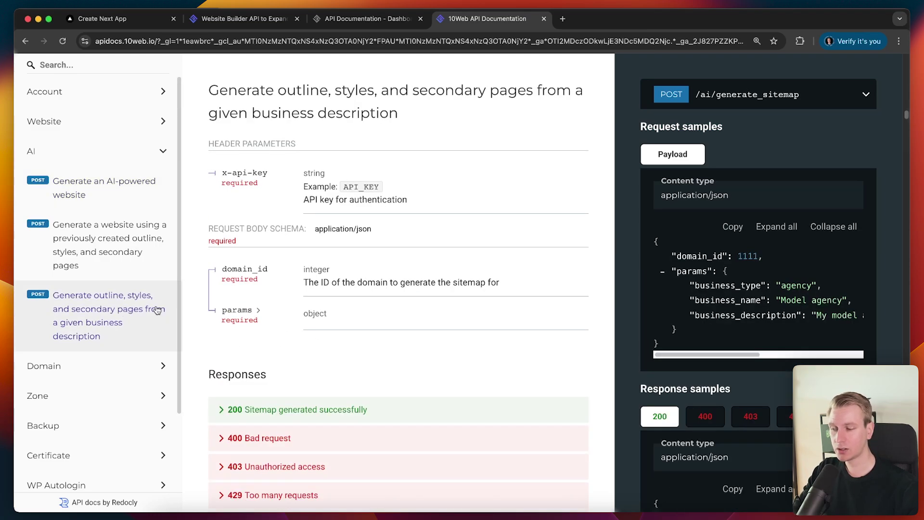
scroll(746, 373, down, 5)
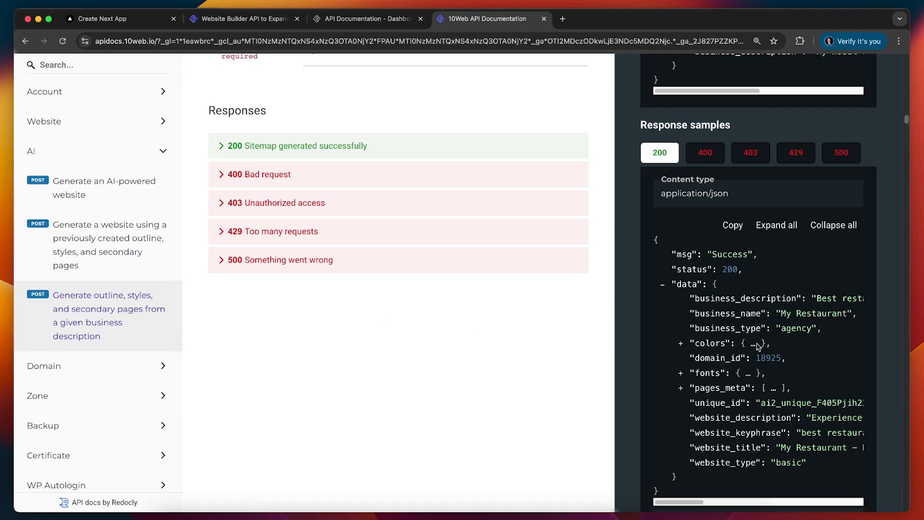
scroll(736, 343, up, 3)
click(96, 251)
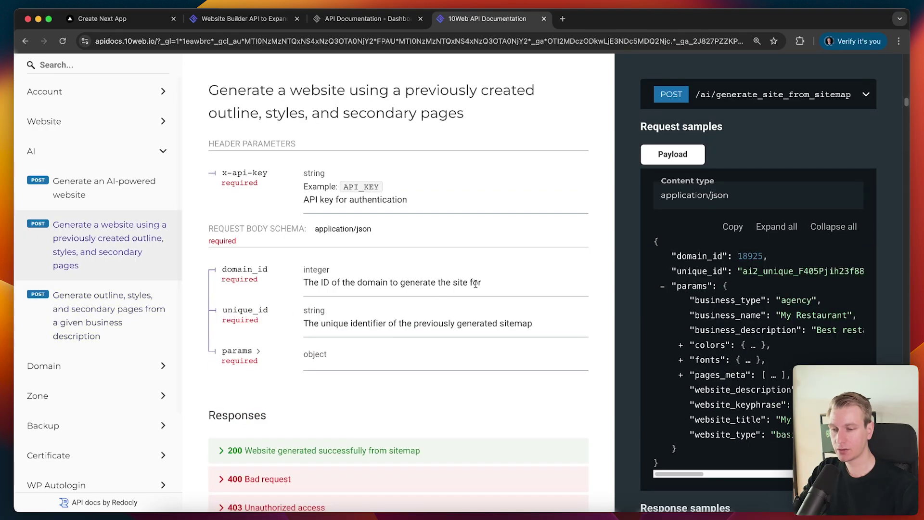
scroll(544, 263, up, 10)
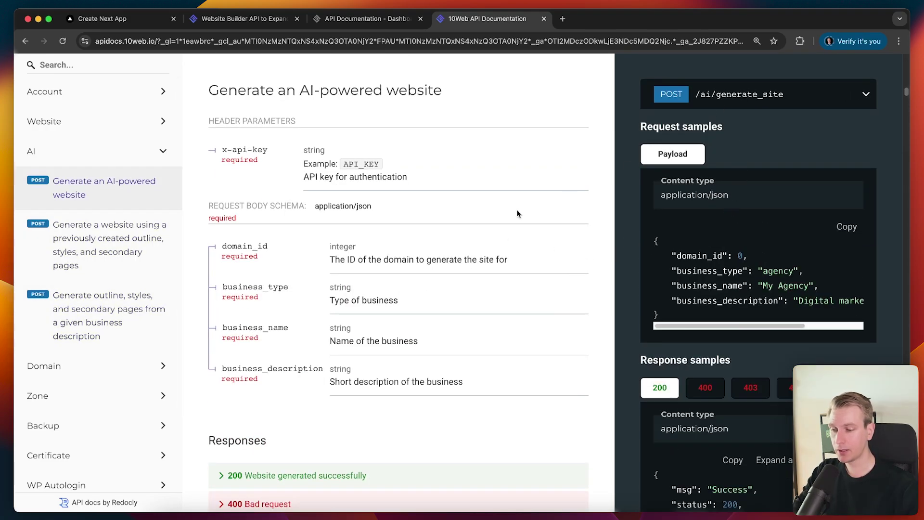
Step: Look over the empty PodMarketer form, then bring VS Code forward with the explorer hidden
click(110, 18)
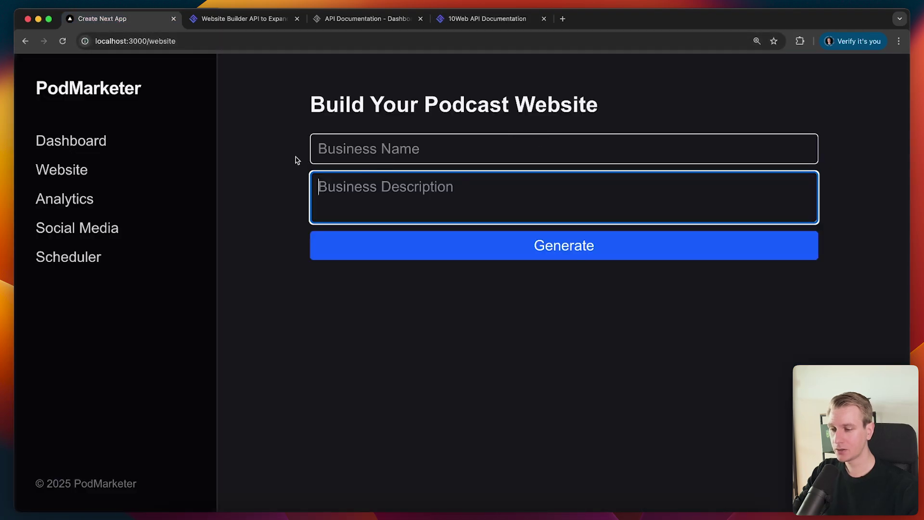
click(297, 163)
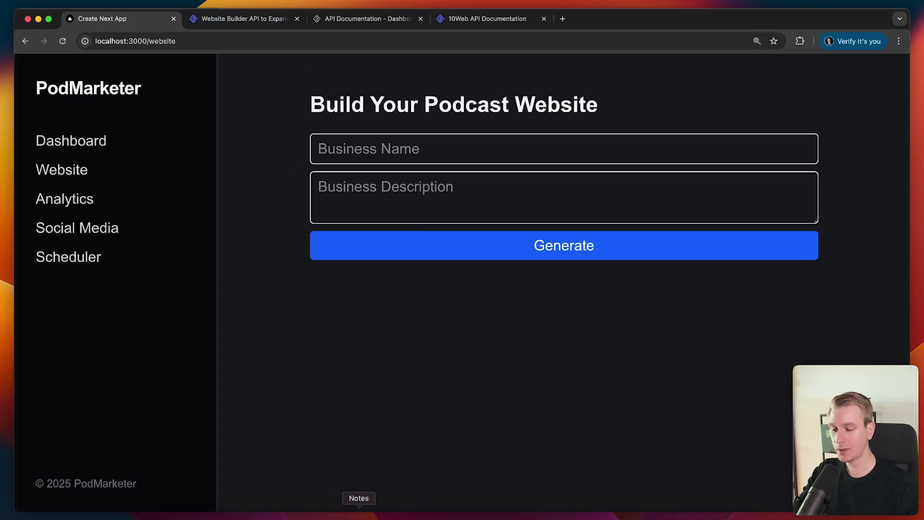
click(405, 514)
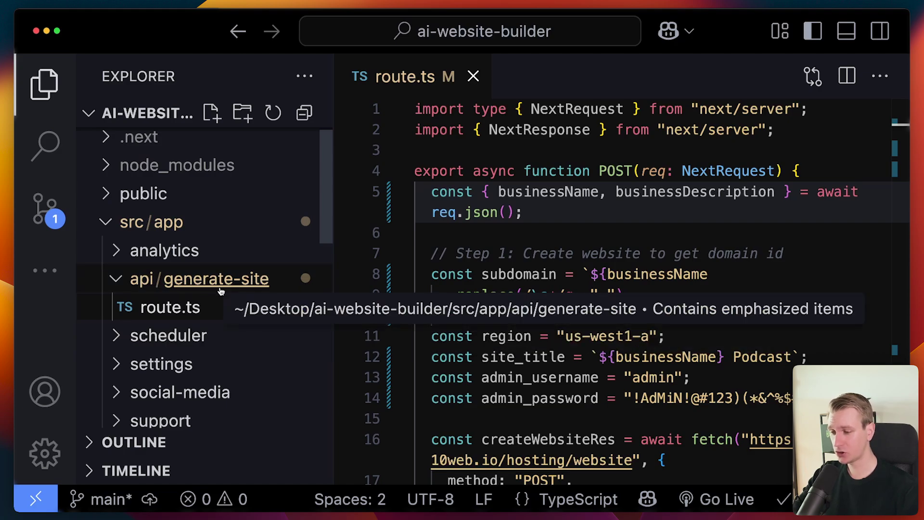
click(45, 96)
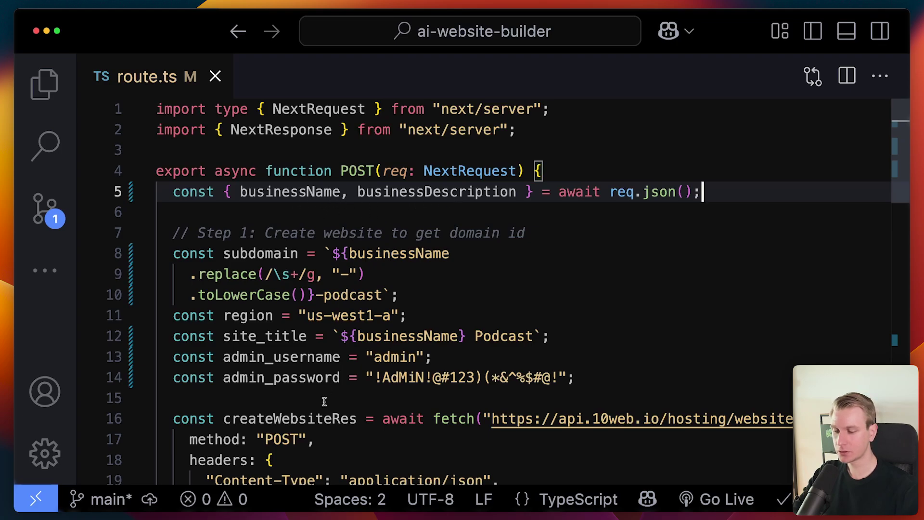
Step: Return to the PodMarketer form, check its Business Name and Description fields, and glance at the API docs
click(266, 511)
click(138, 17)
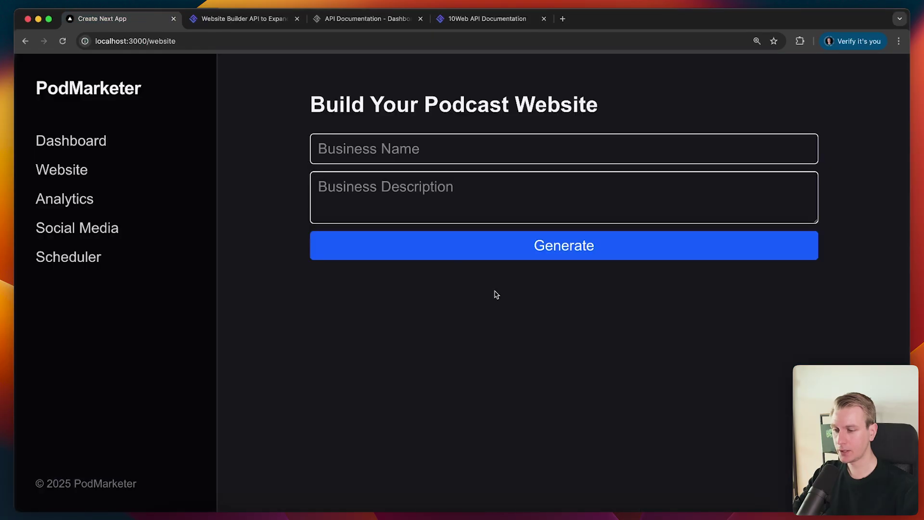
click(388, 146)
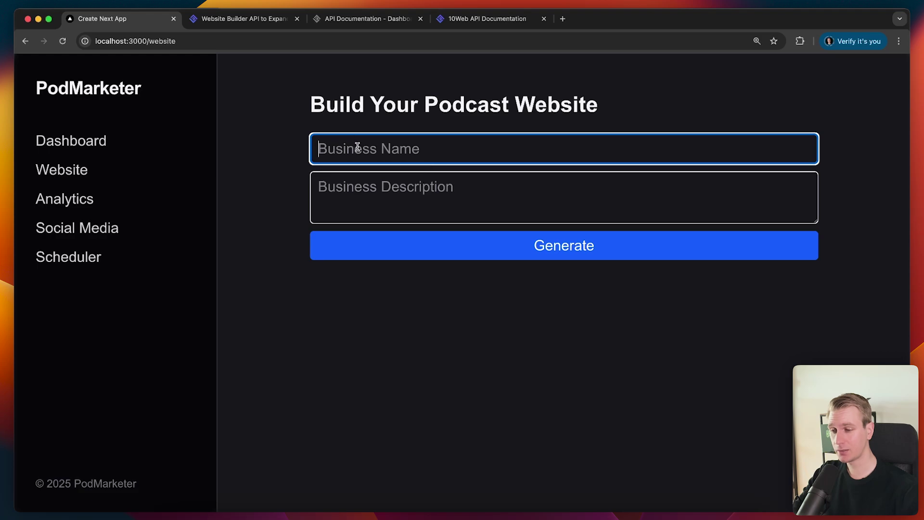
click(403, 190)
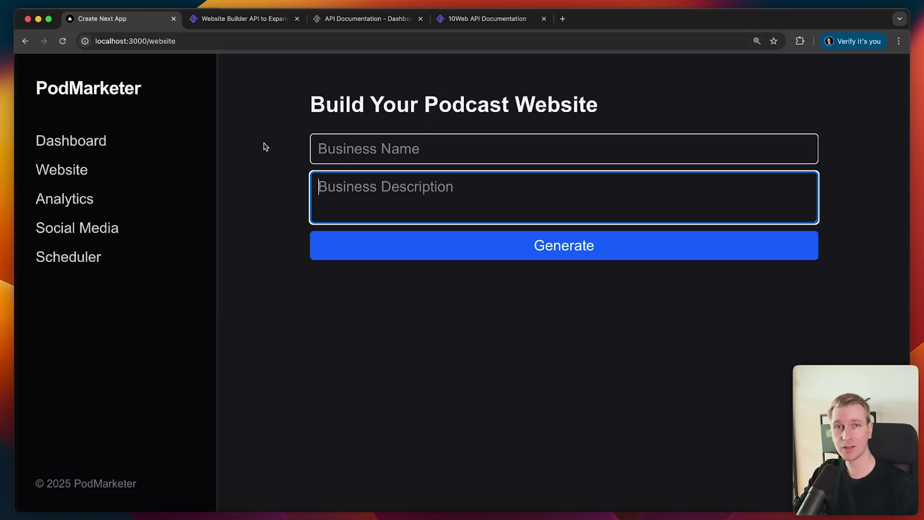
key(super+4)
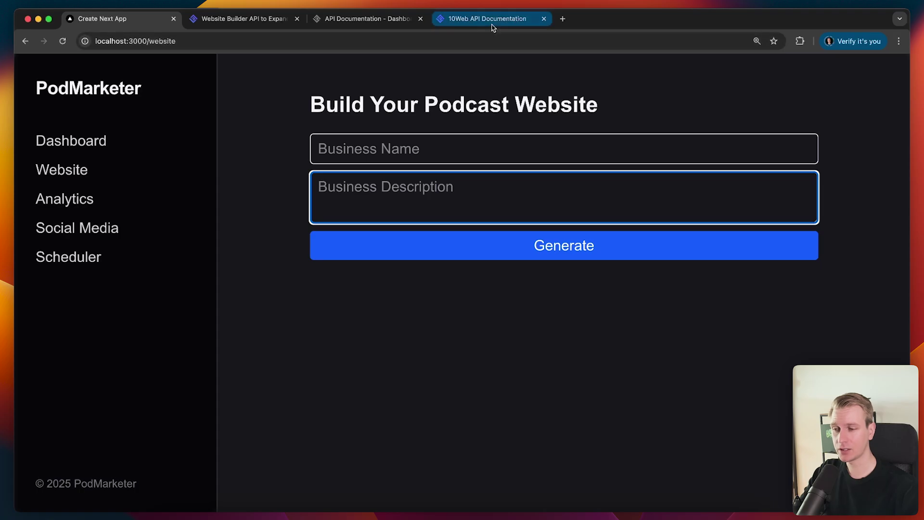
click(157, 19)
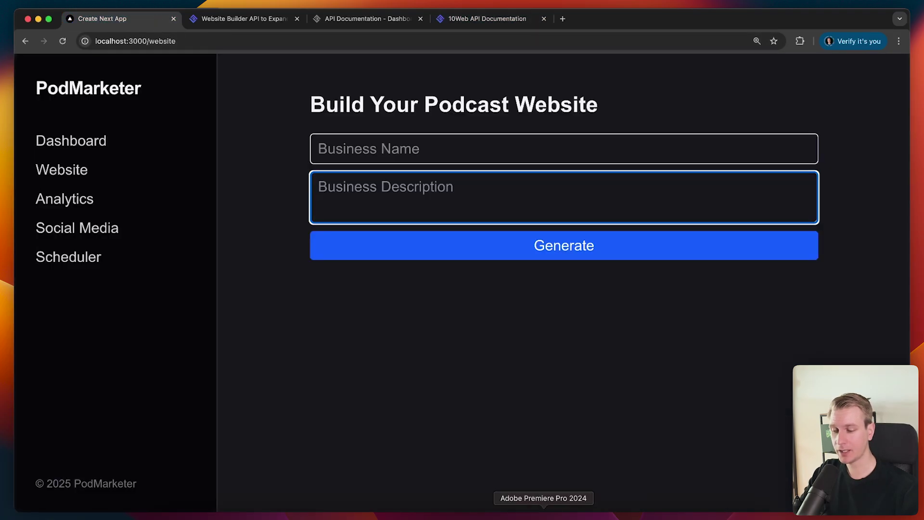
click(405, 515)
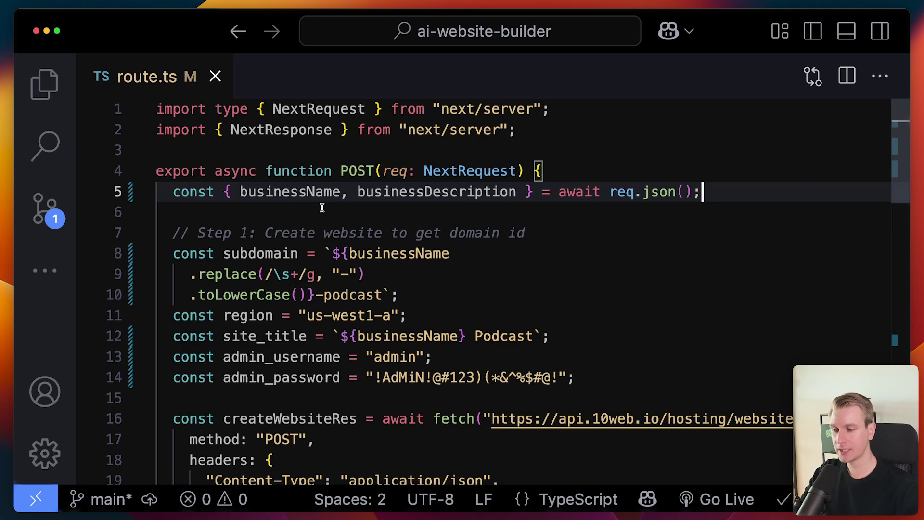
scroll(460, 206, down, 1)
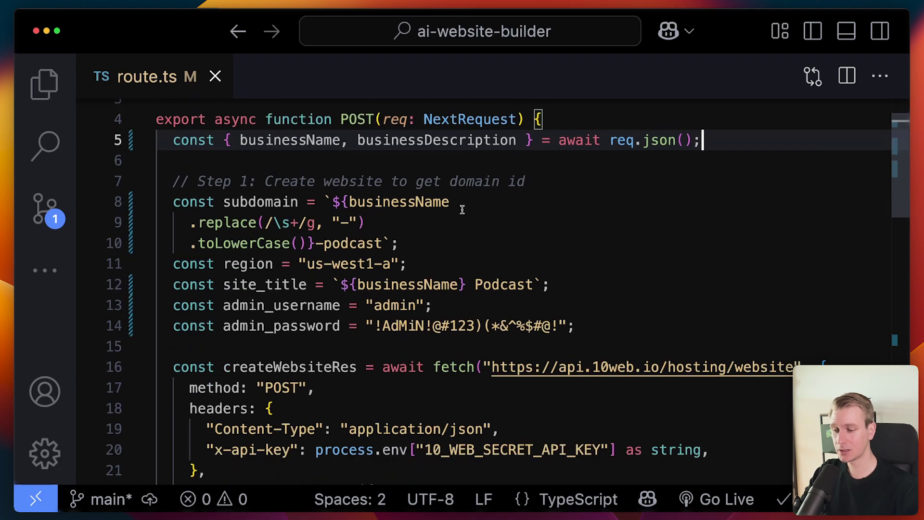
scroll(436, 241, down, 1)
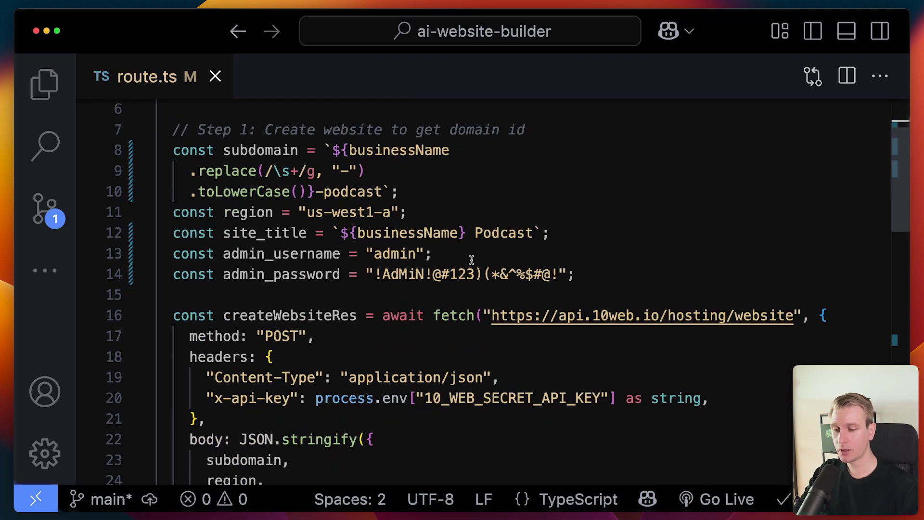
scroll(474, 255, down, 2)
click(685, 240)
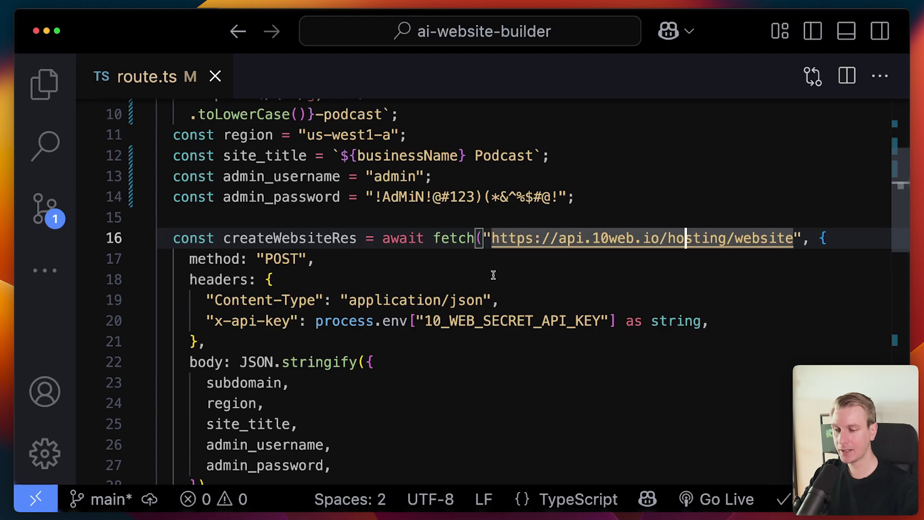
scroll(490, 270, up, 3)
click(458, 153)
key(Down)
scroll(452, 175, up, 2)
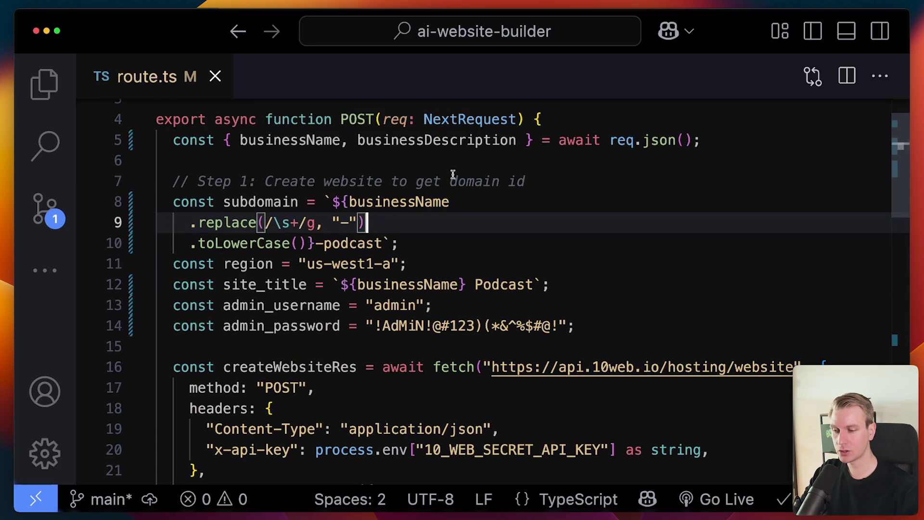
click(420, 241)
scroll(356, 224, down, 1)
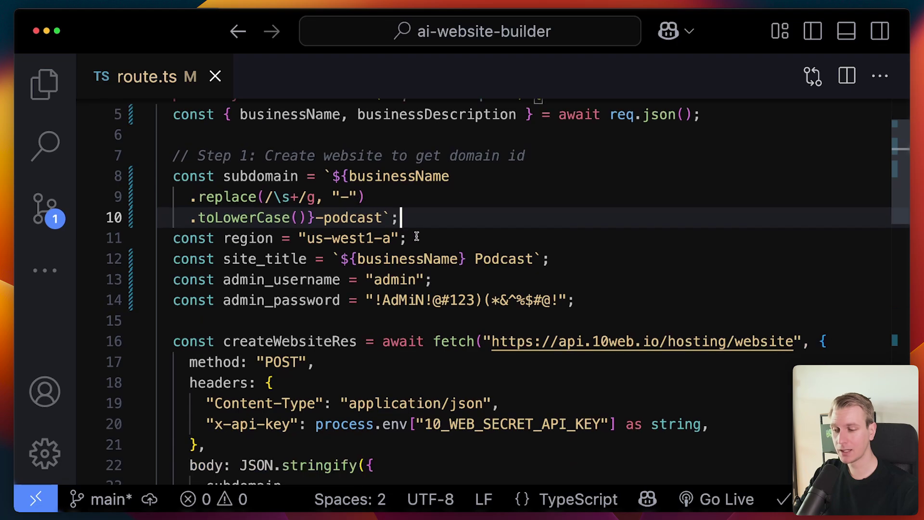
click(417, 237)
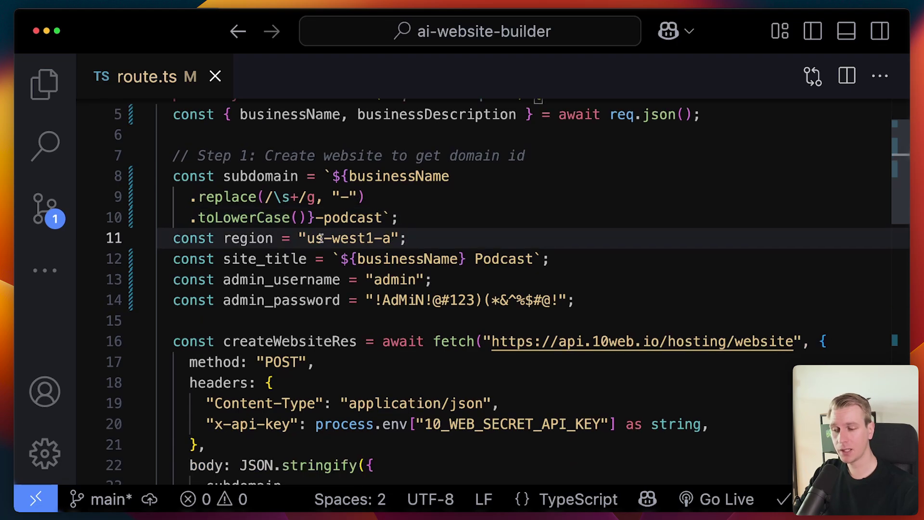
scroll(474, 244, down, 3)
click(477, 214)
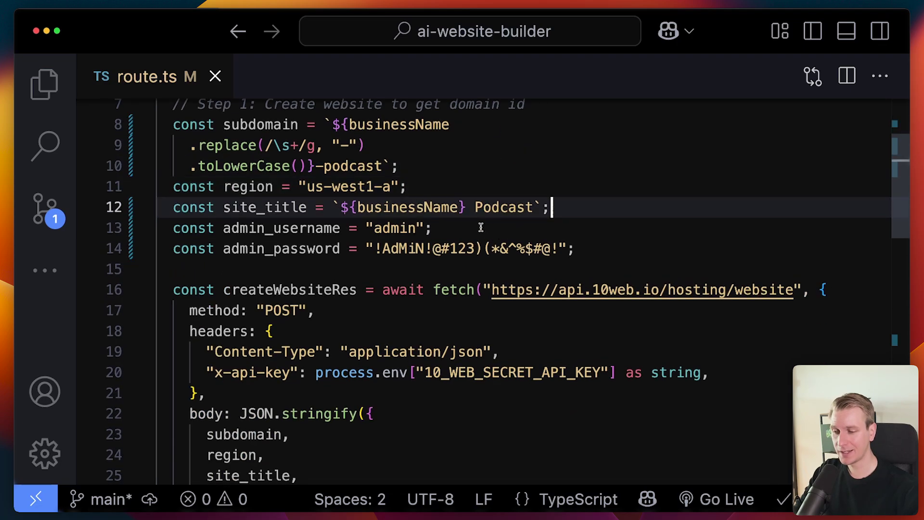
click(474, 231)
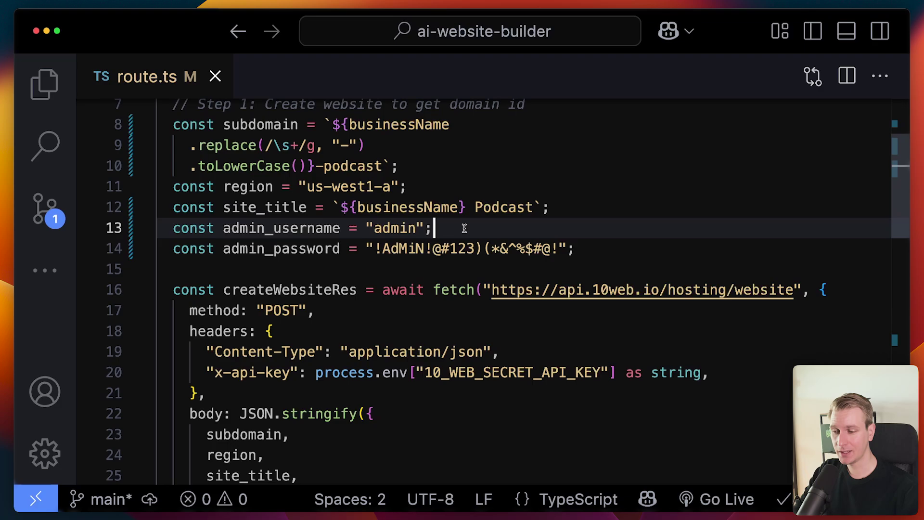
click(580, 247)
click(586, 238)
click(588, 241)
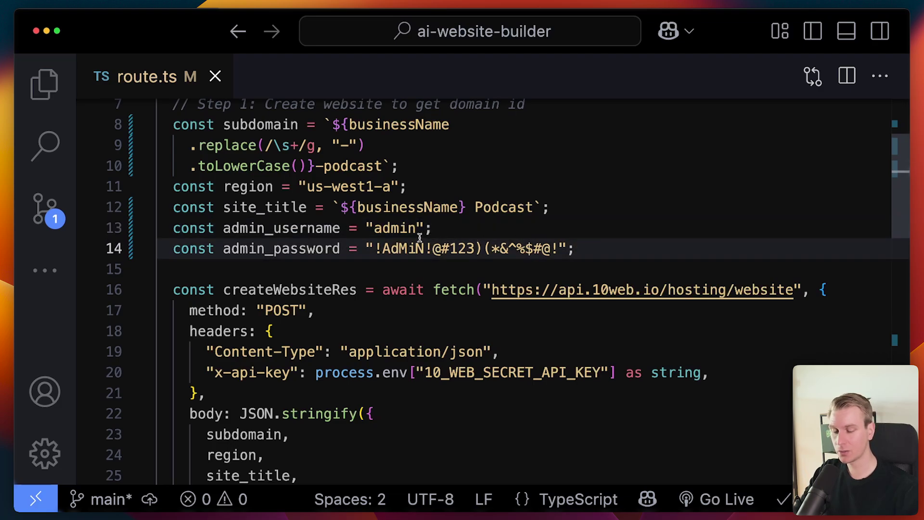
key(super+Tab)
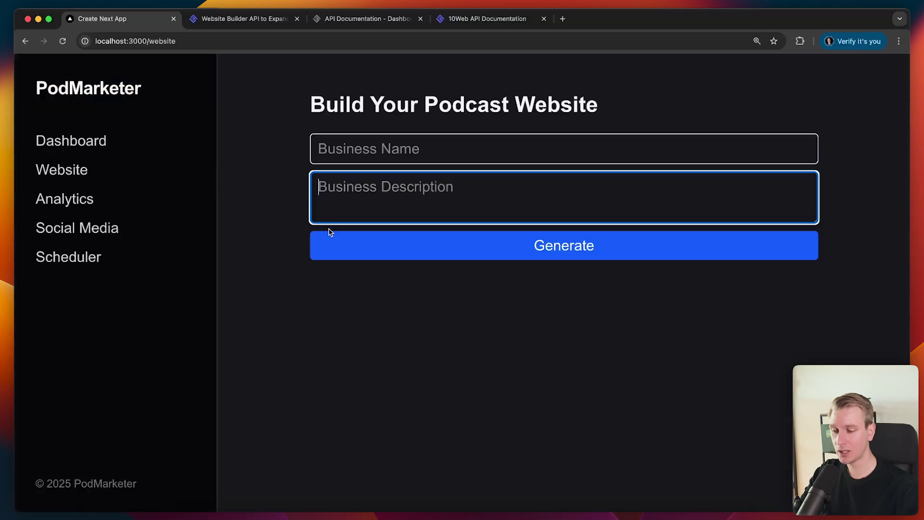
key(super+Tab)
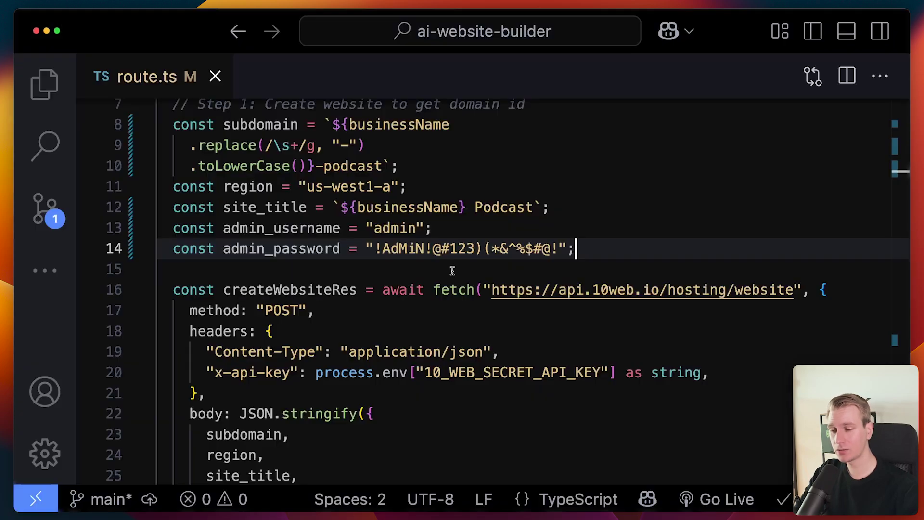
scroll(589, 249, down, 1)
scroll(433, 207, down, 2)
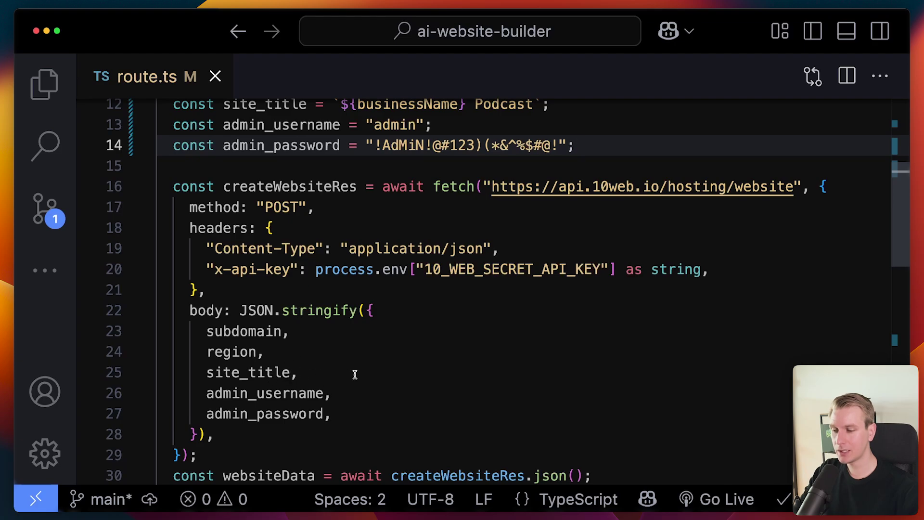
click(319, 373)
click(712, 268)
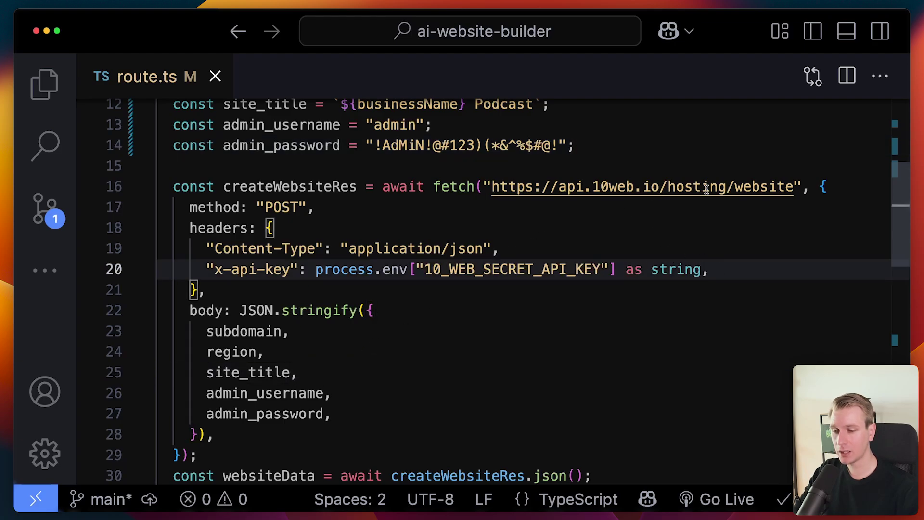
scroll(323, 201, down, 1)
click(607, 403)
scroll(586, 418, down, 2)
click(581, 368)
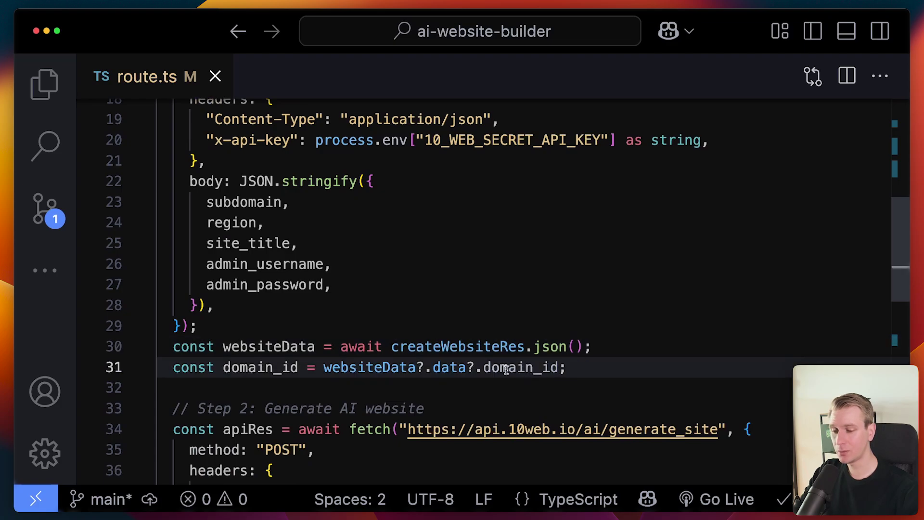
scroll(534, 378, down, 2)
click(461, 355)
scroll(480, 340, down, 2)
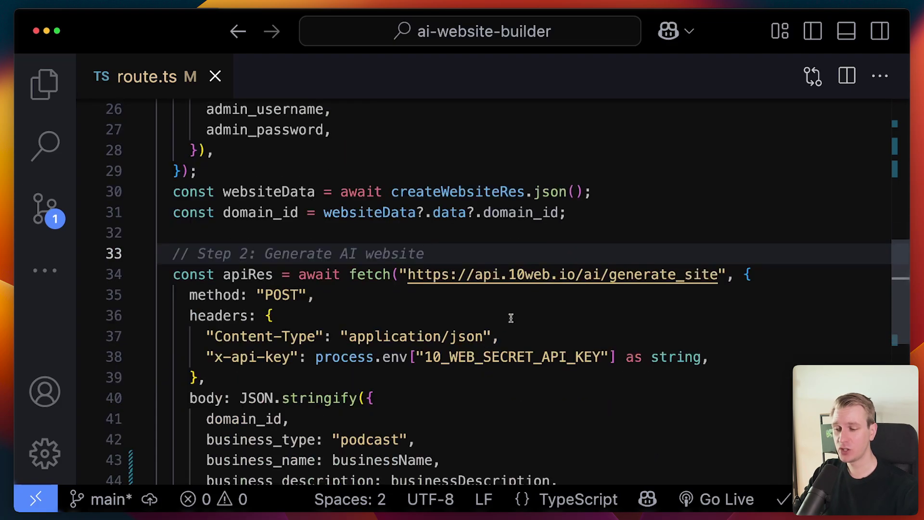
scroll(563, 301, down, 1)
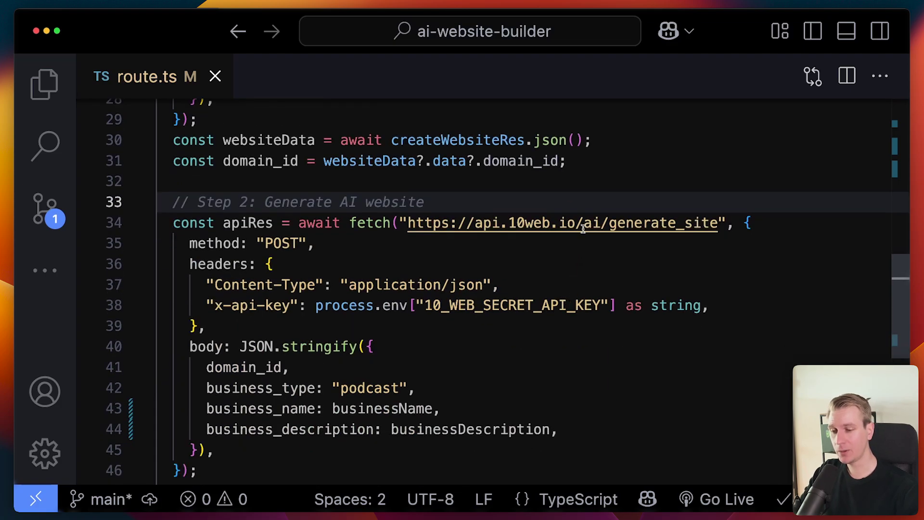
drag(584, 224, 718, 224)
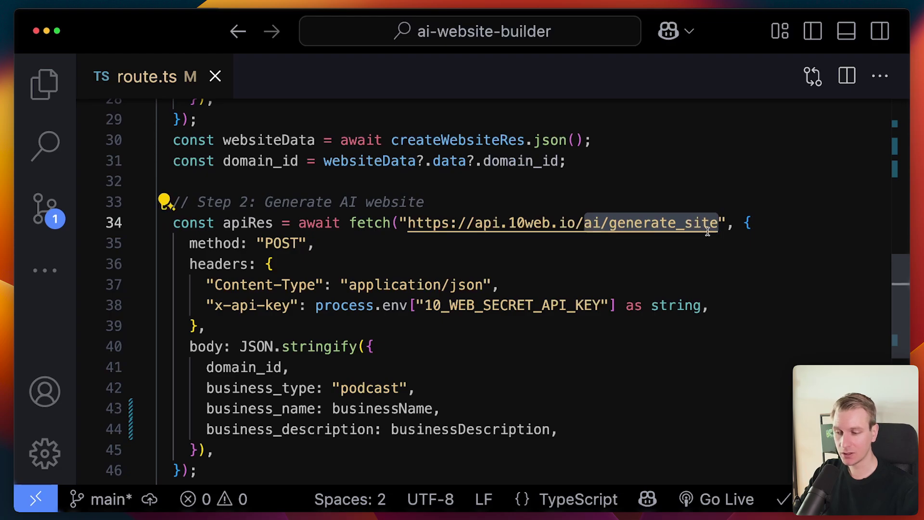
click(554, 263)
scroll(492, 302, down, 2)
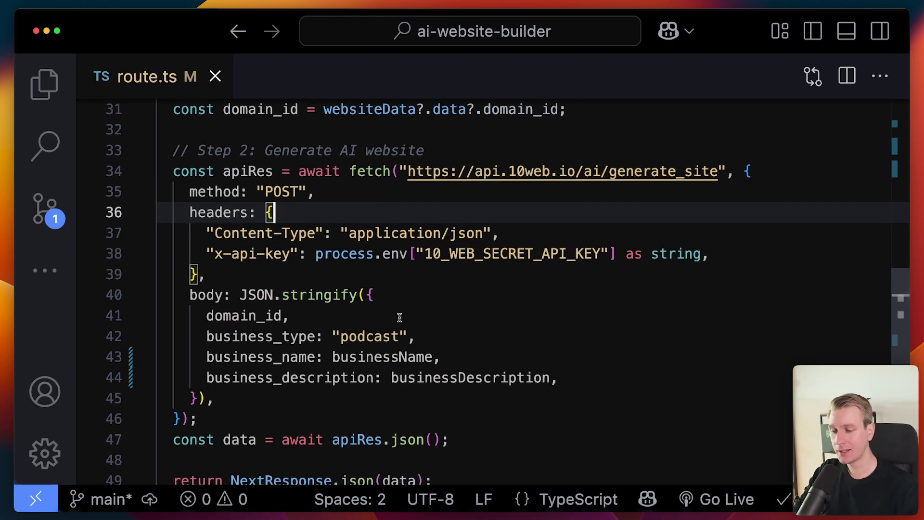
click(311, 316)
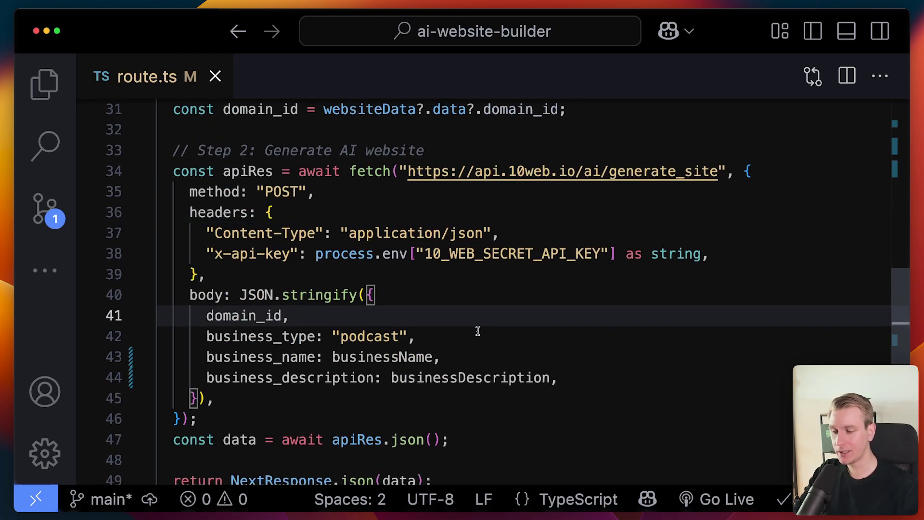
click(457, 335)
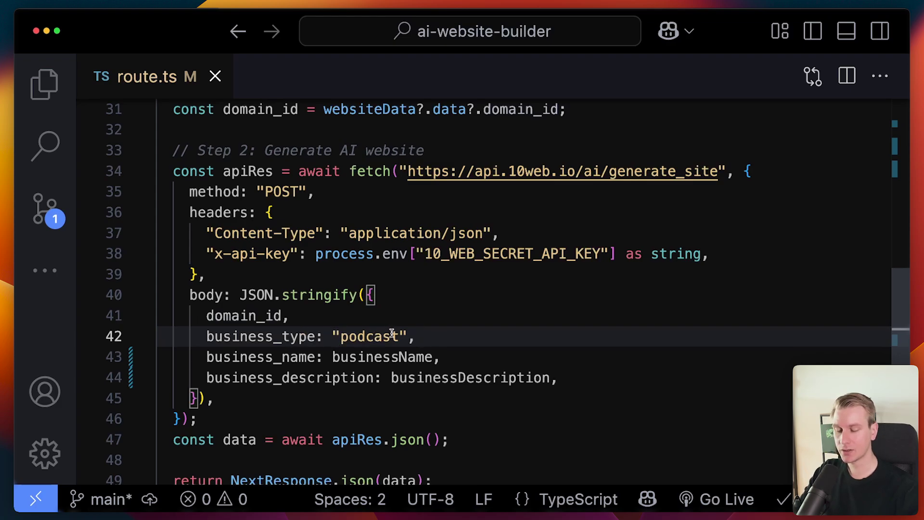
mouse_move(367, 346)
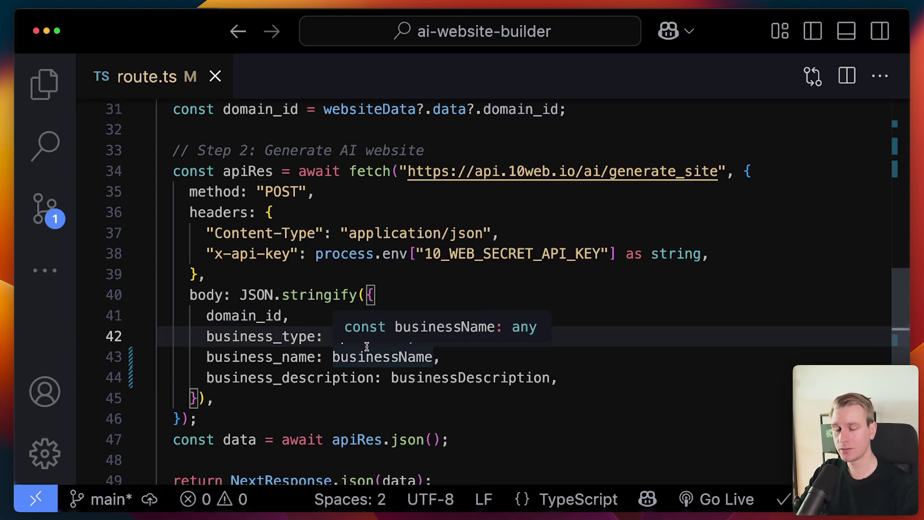
click(383, 357)
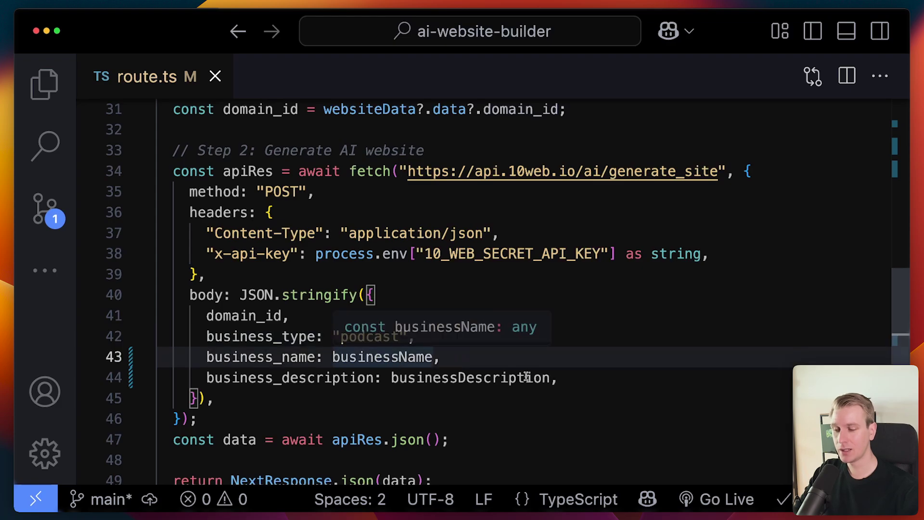
click(597, 381)
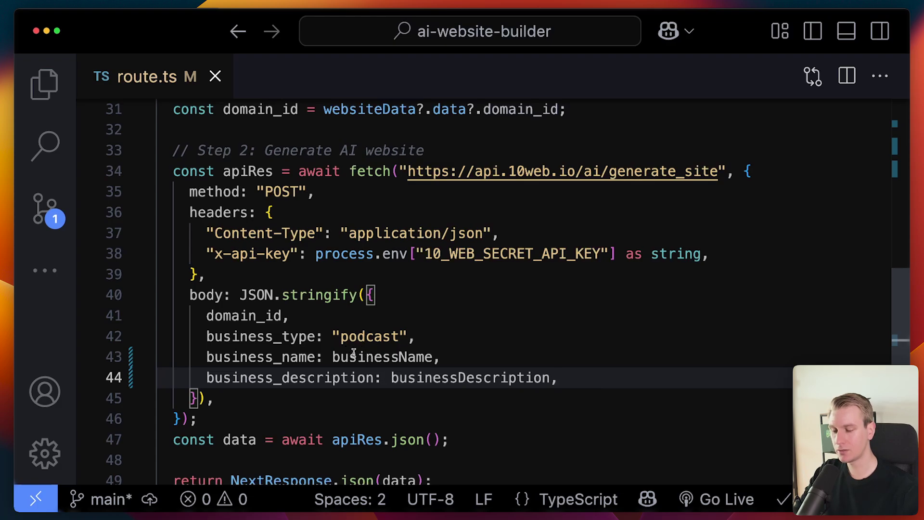
scroll(381, 366, down, 1)
click(452, 388)
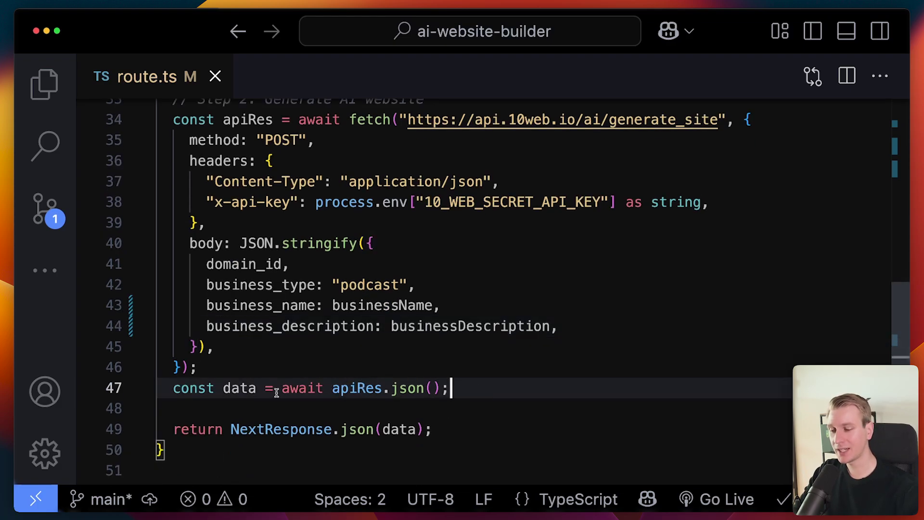
click(441, 429)
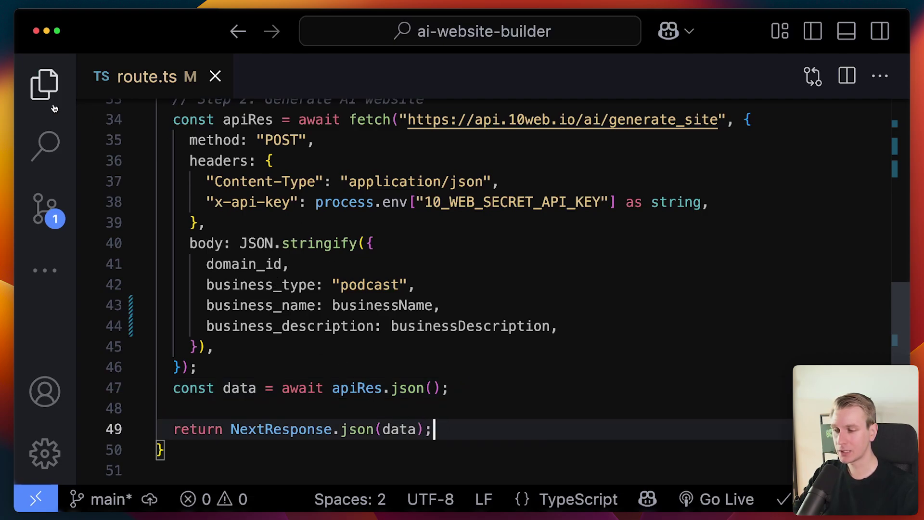
click(42, 96)
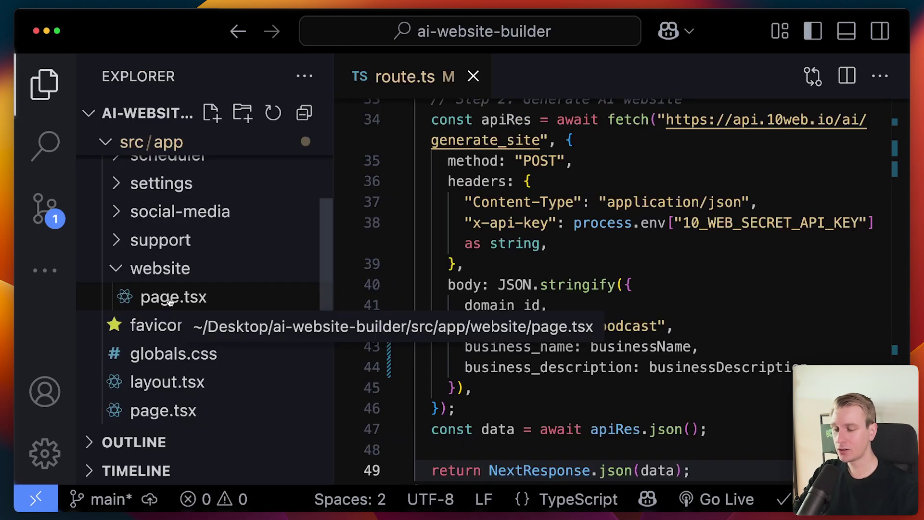
click(166, 299)
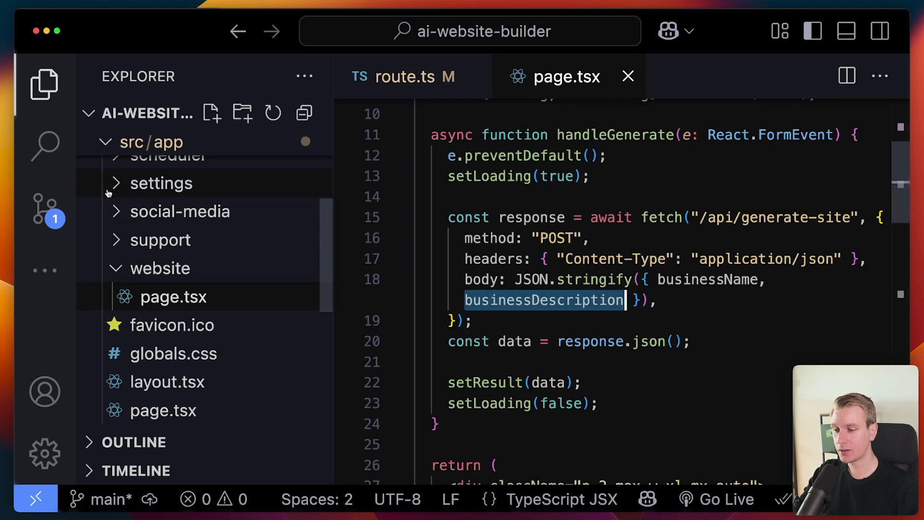
key(super+b)
click(660, 227)
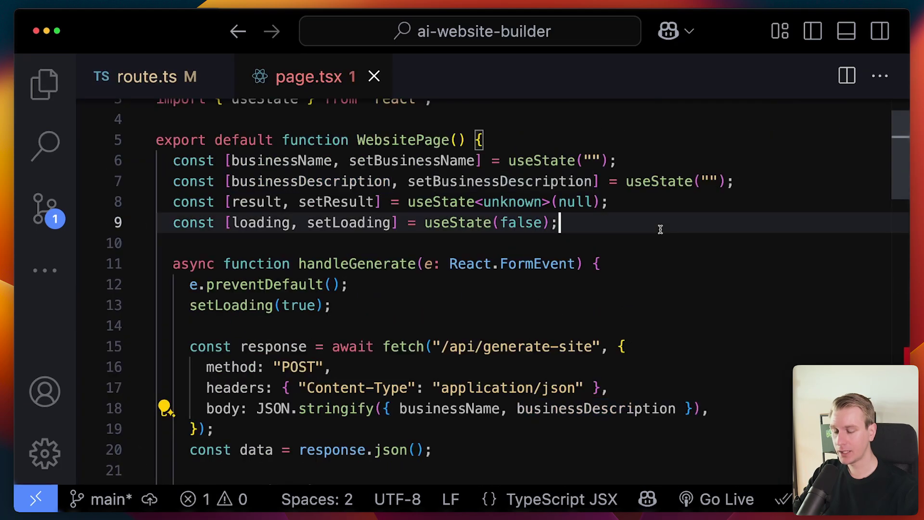
scroll(558, 363, down, 5)
scroll(560, 363, down, 3)
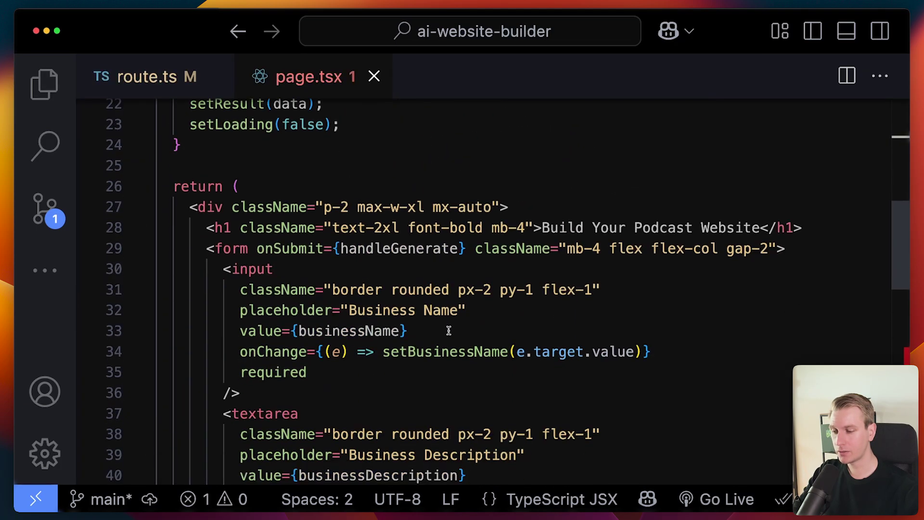
click(434, 249)
scroll(407, 279, down, 1)
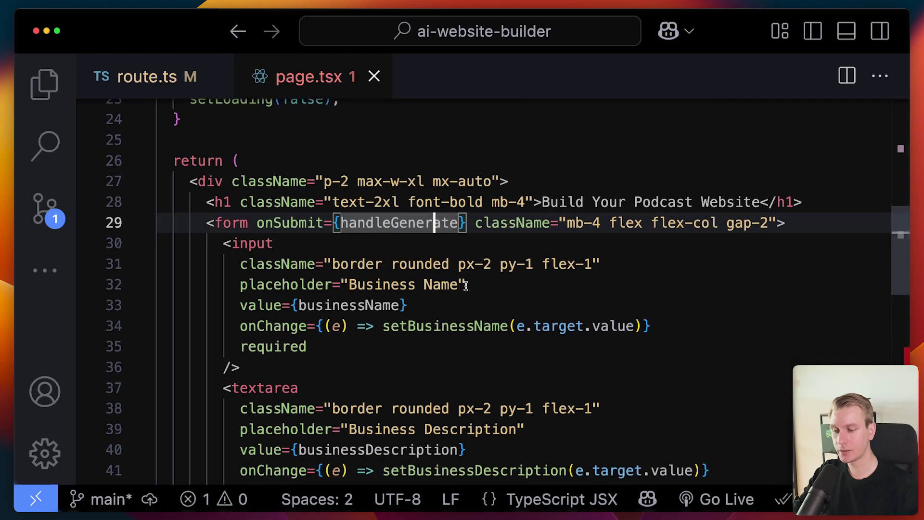
click(464, 287)
click(459, 224)
scroll(460, 236, up, 4)
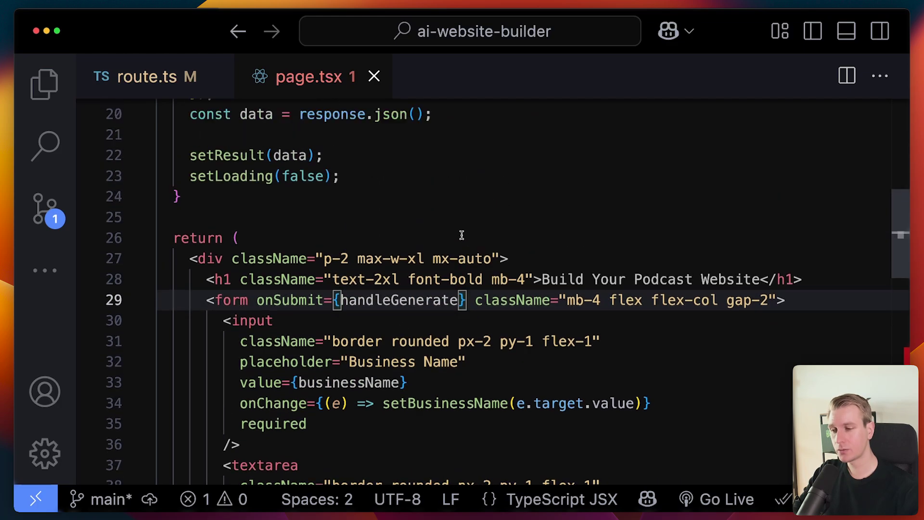
scroll(377, 238, up, 3)
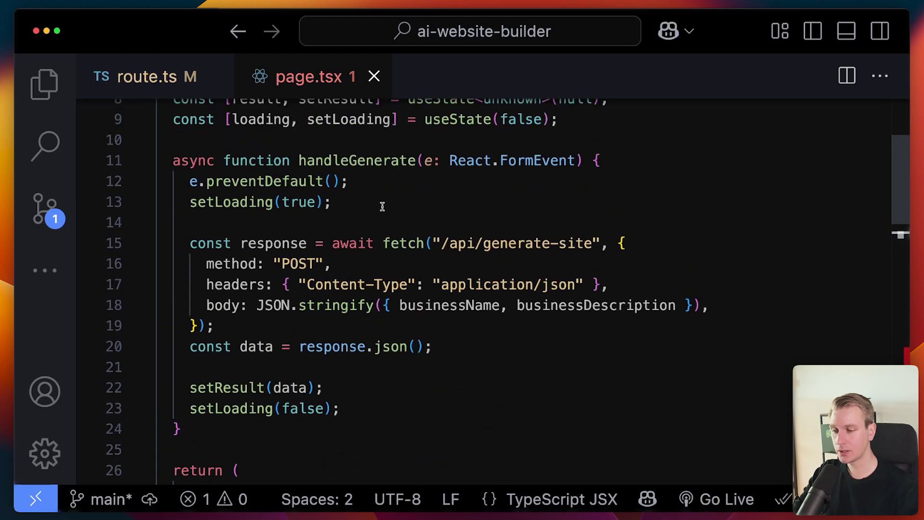
click(348, 206)
scroll(353, 204, up, 2)
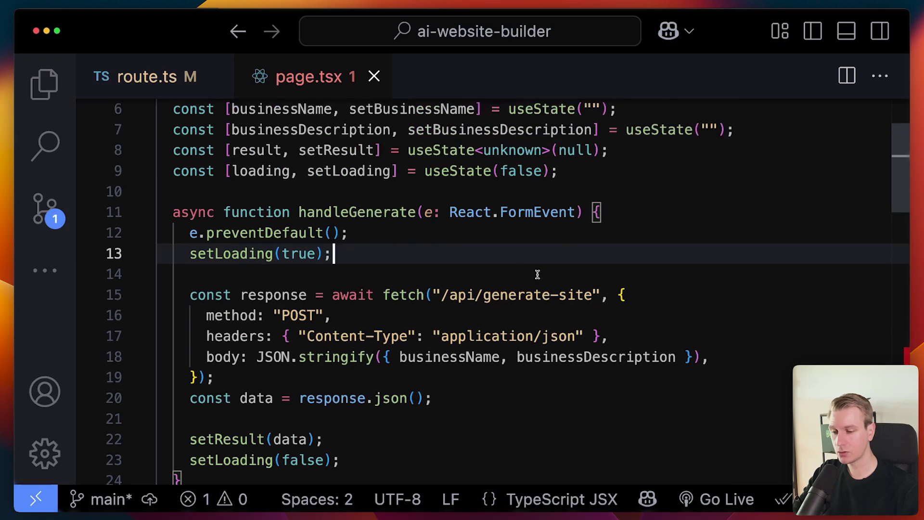
scroll(508, 271, down, 1)
click(509, 271)
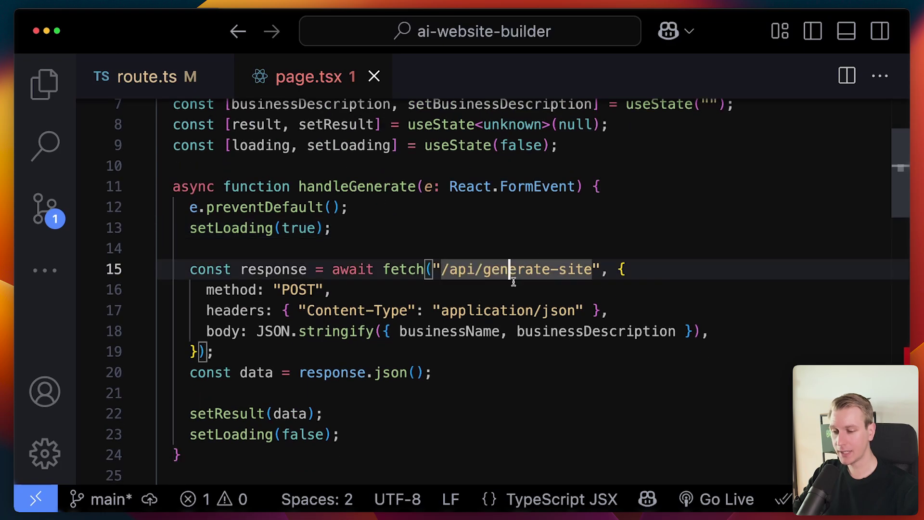
click(442, 331)
click(571, 330)
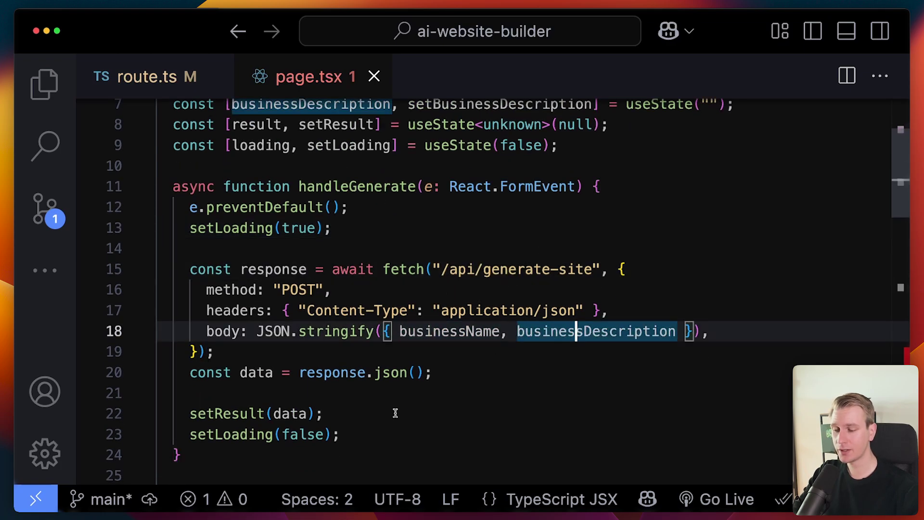
click(370, 413)
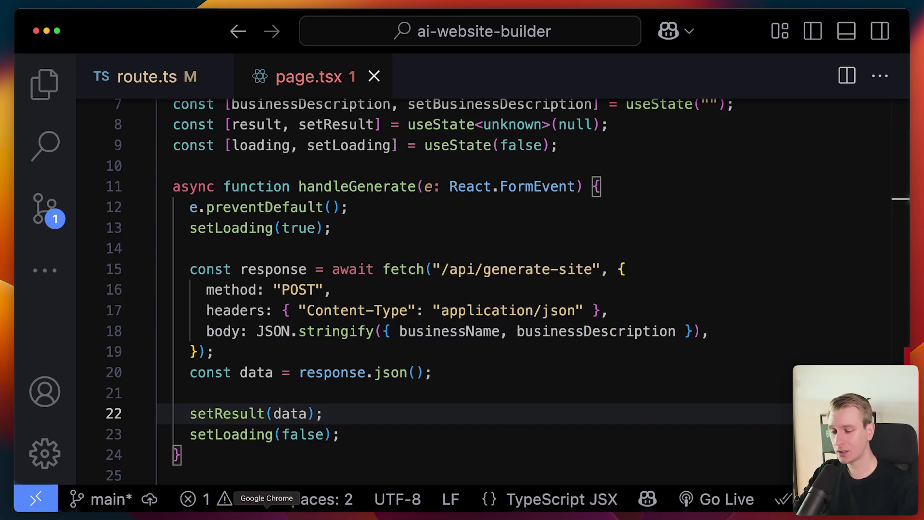
Step: Enter Business Name 'Podcast Universum' and description 'Podcast about mysteries of the universe'
click(266, 513)
click(419, 160)
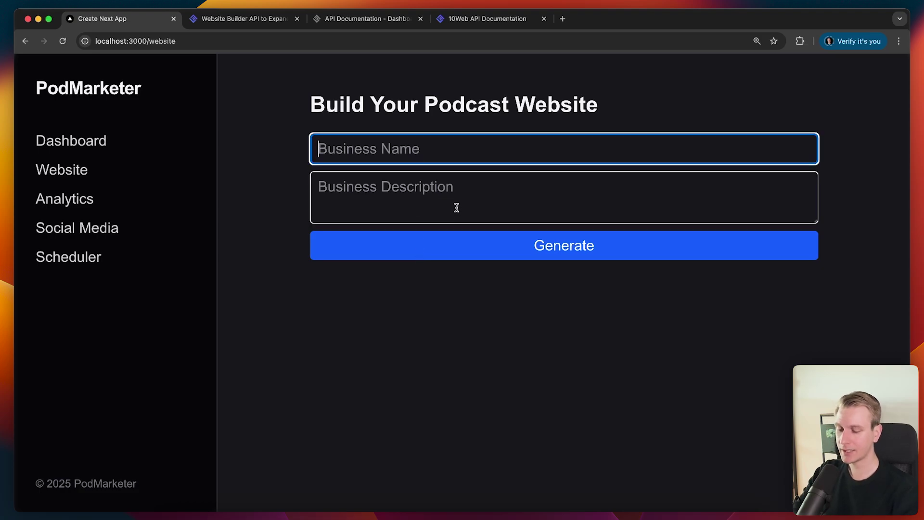
text(Podcast )
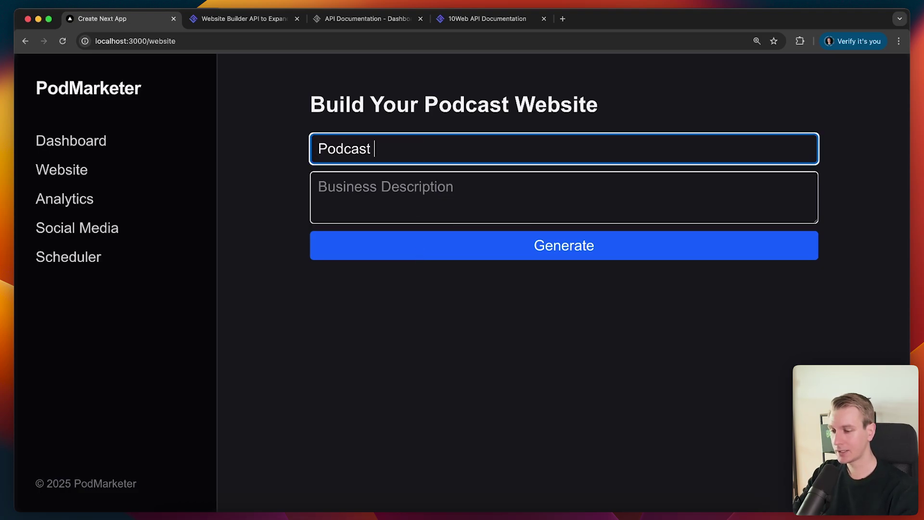
text(Universum)
key(Tab)
text(Podcas)
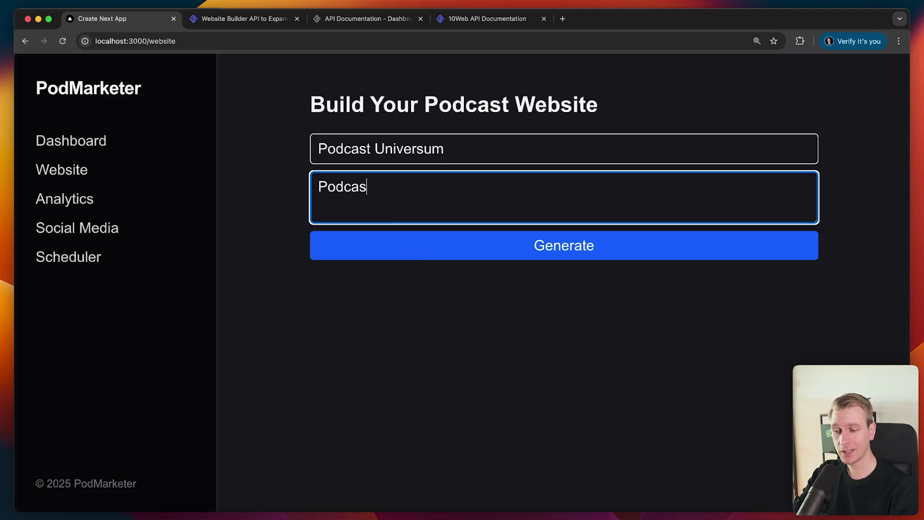
text(t about mysteries of th)
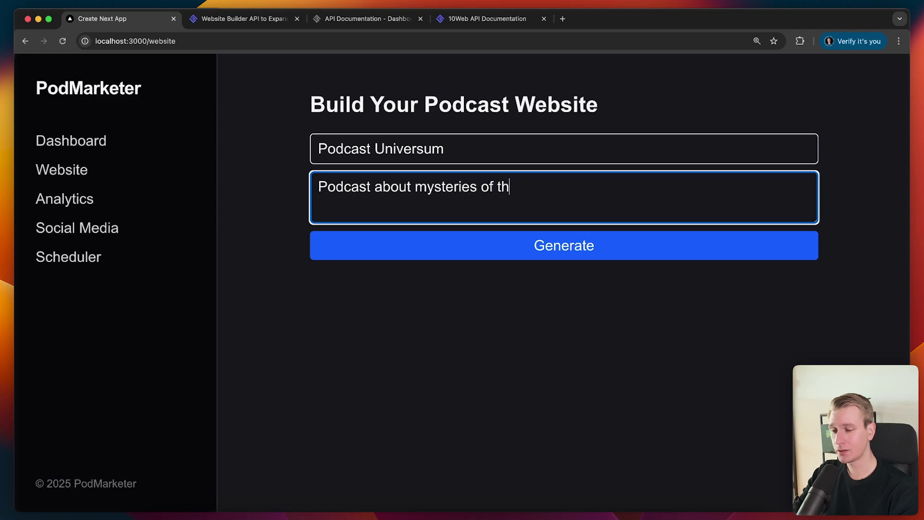
text(e universe)
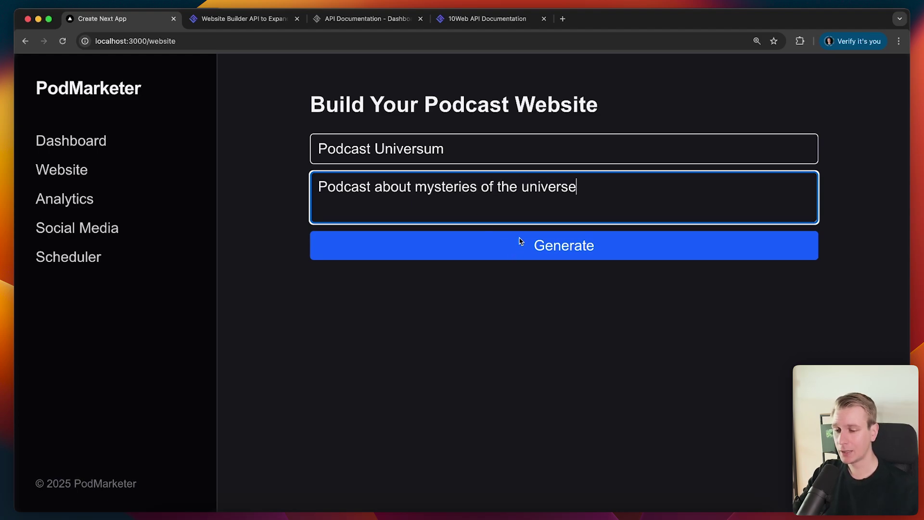
Step: Generate the website from the form and open Podcast Universum's management page in 10Web
click(516, 249)
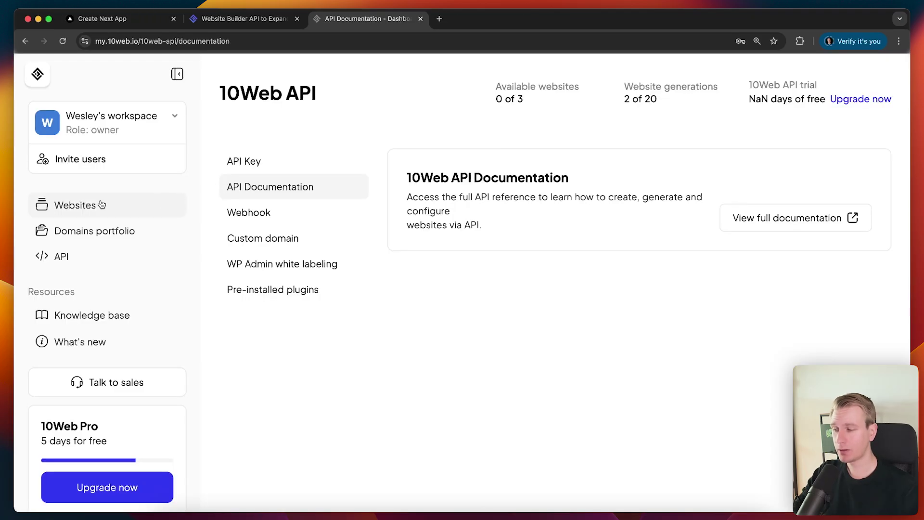
click(100, 206)
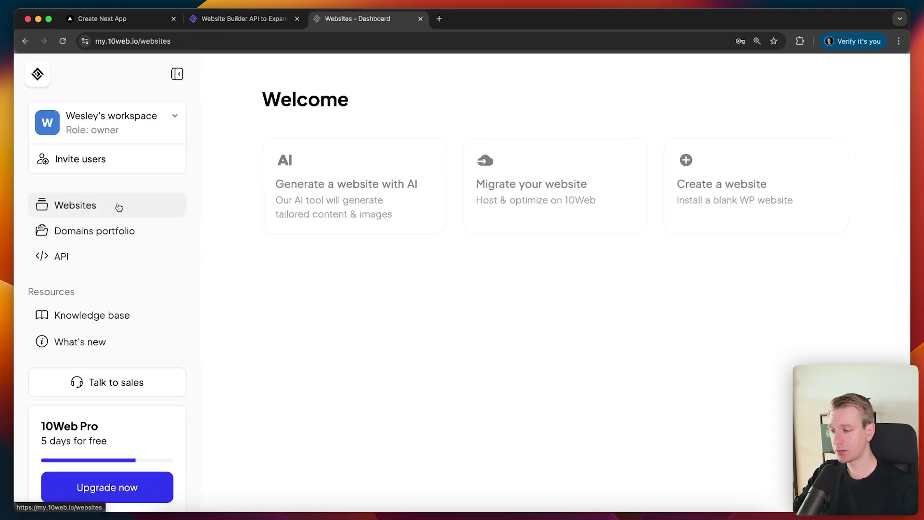
scroll(482, 312, down, 1)
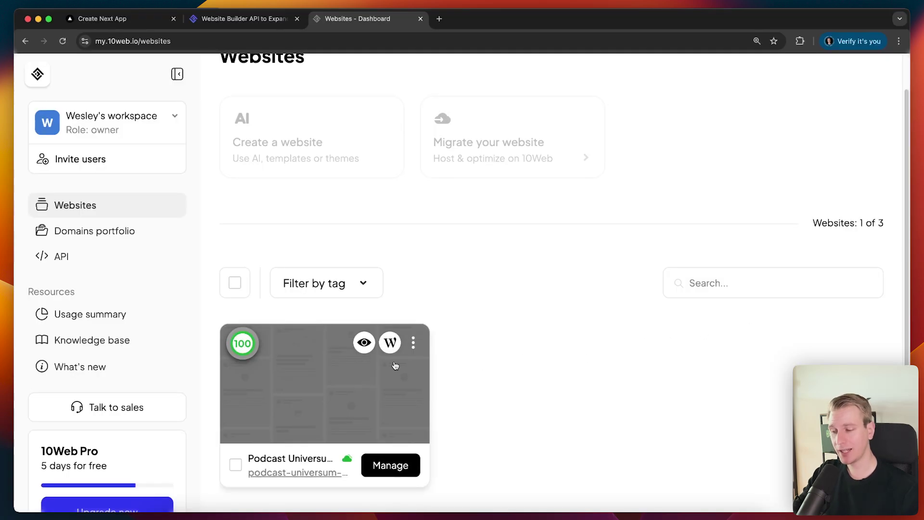
click(371, 465)
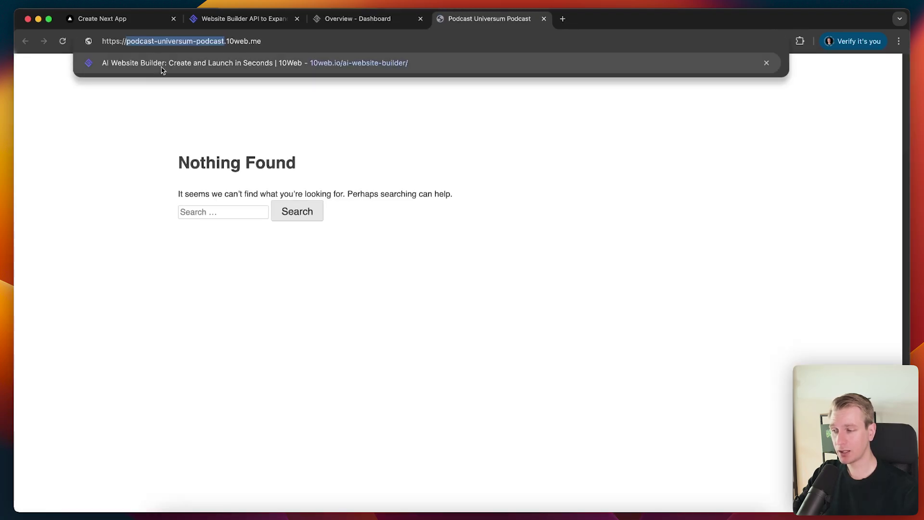
Step: View the live Podcast Universum site at podcast-universum-podcast.10web.me, enlarged for reading
click(297, 117)
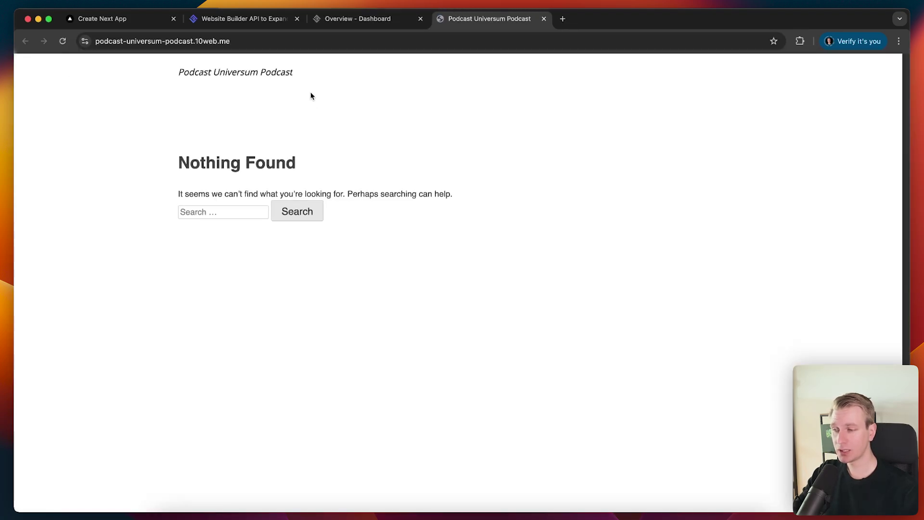
key(super+equal)
key(super+equal)
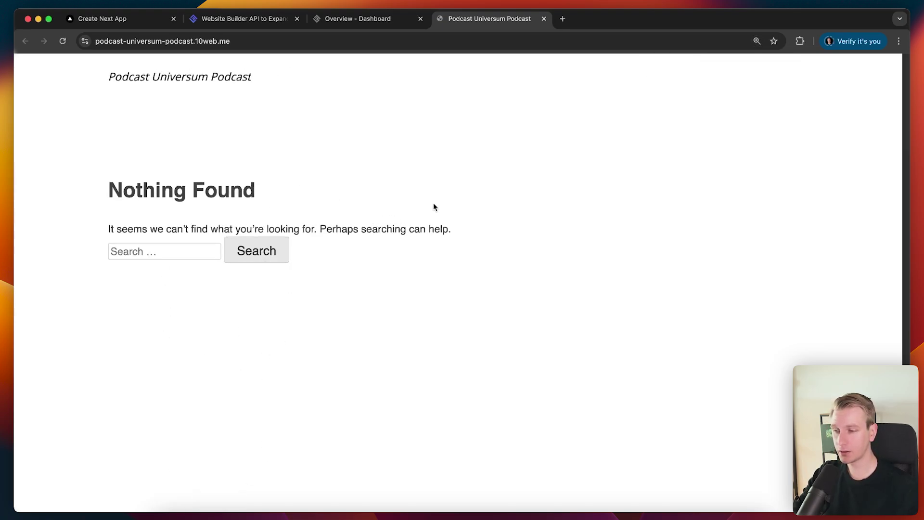
click(357, 19)
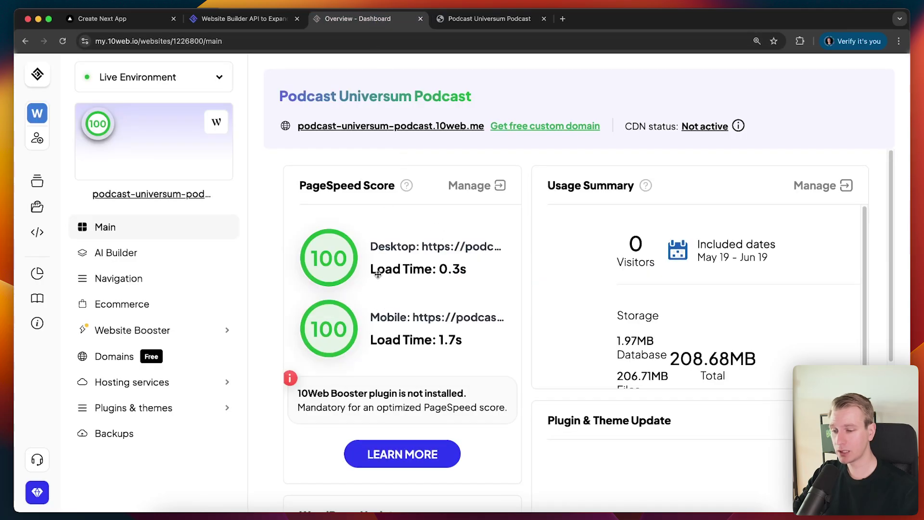
click(150, 262)
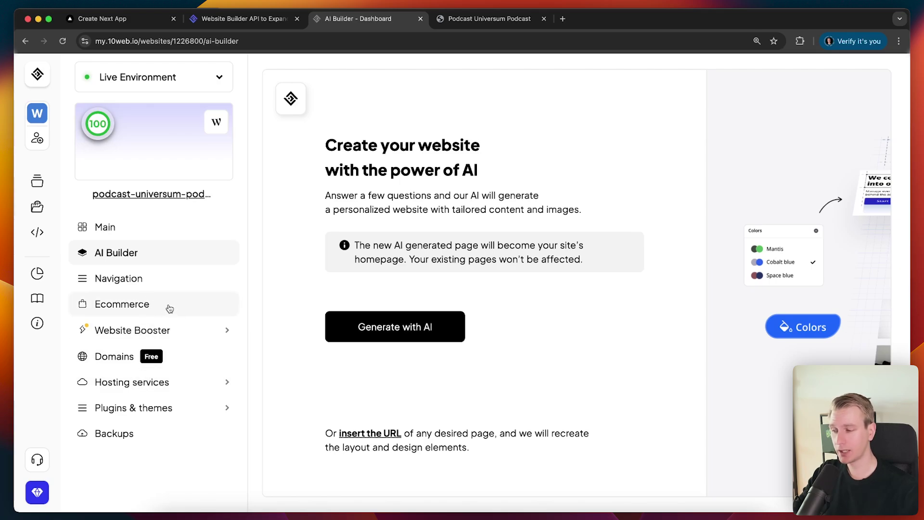
click(539, 21)
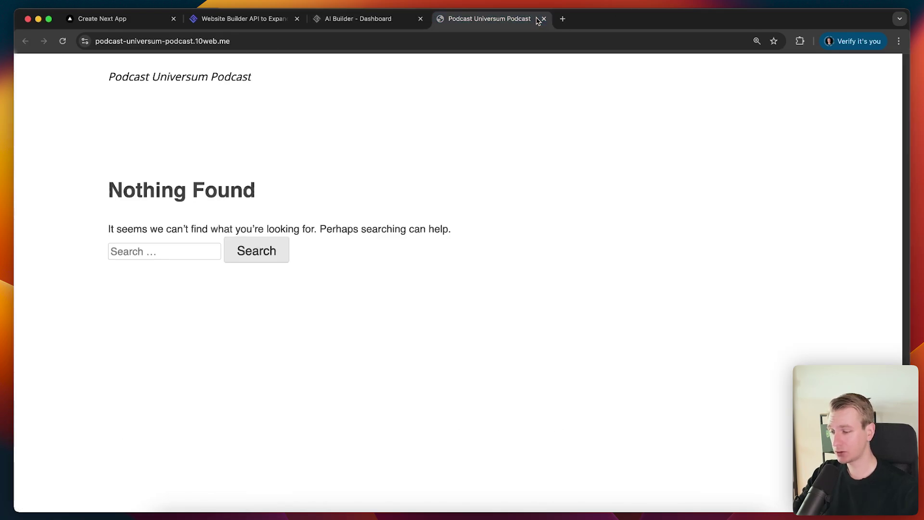
key(super+r)
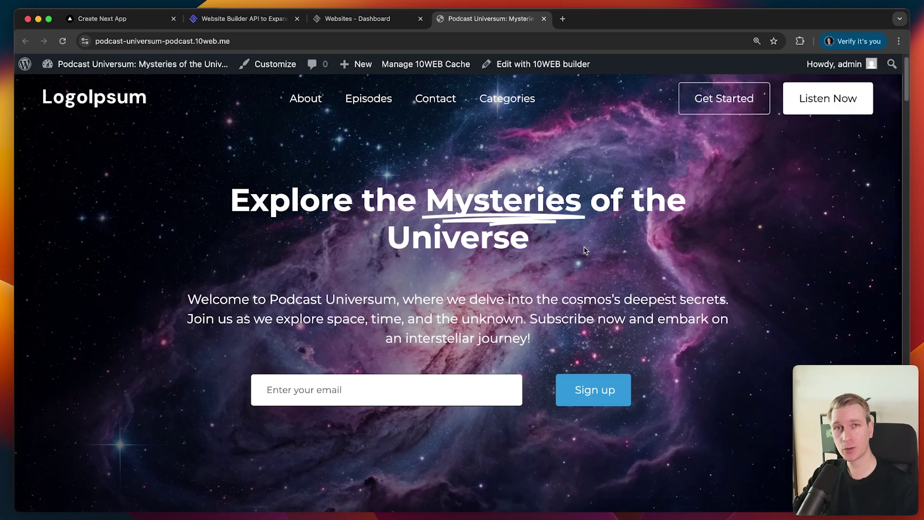
scroll(397, 233, down, 15)
scroll(671, 296, down, 3)
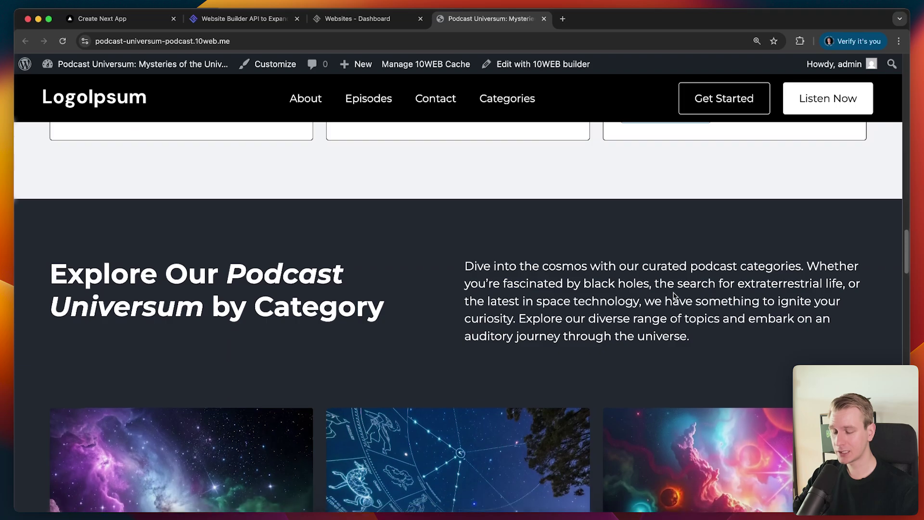
scroll(667, 284, down, 20)
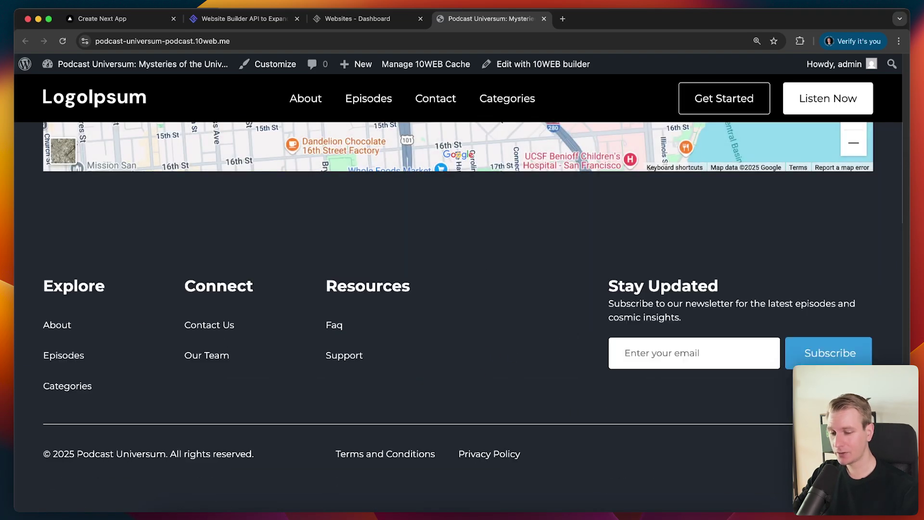
key(Home)
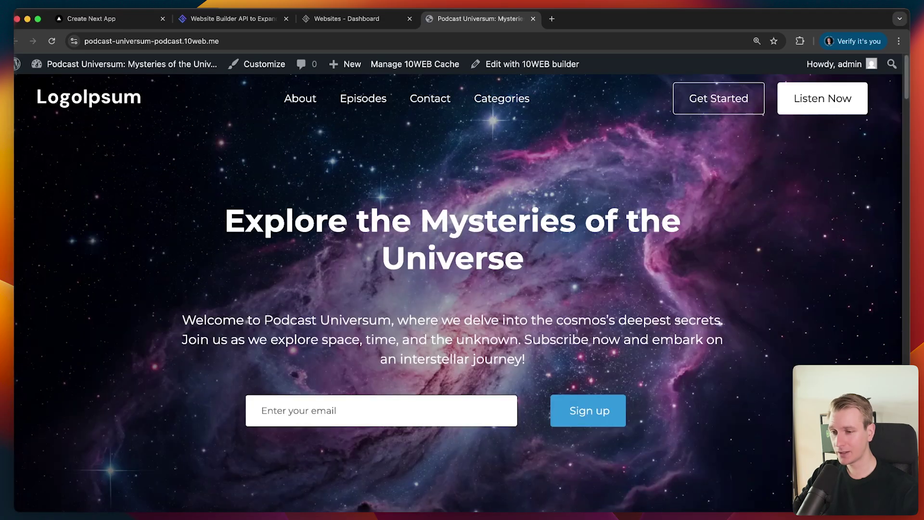
Step: Highlight the await before response.json() on line 20 of page.tsx, then return to the browser
key(super+Tab)
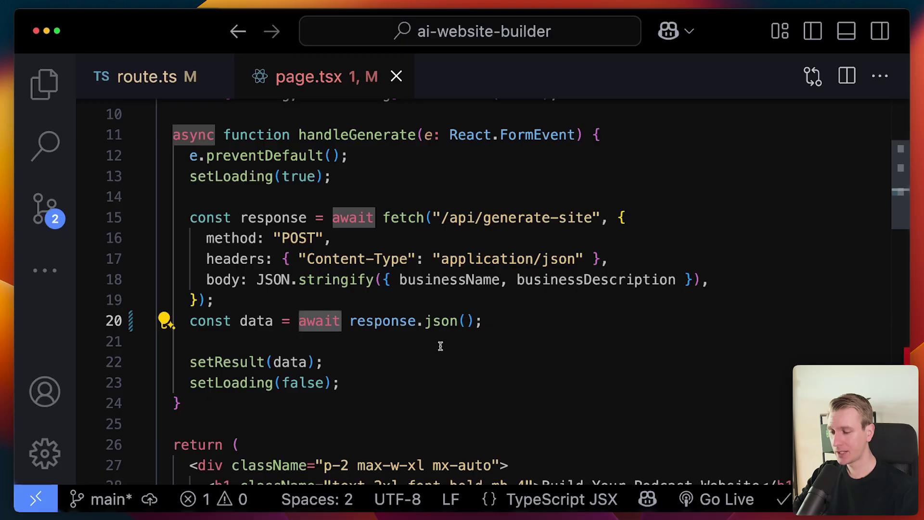
click(492, 337)
click(499, 322)
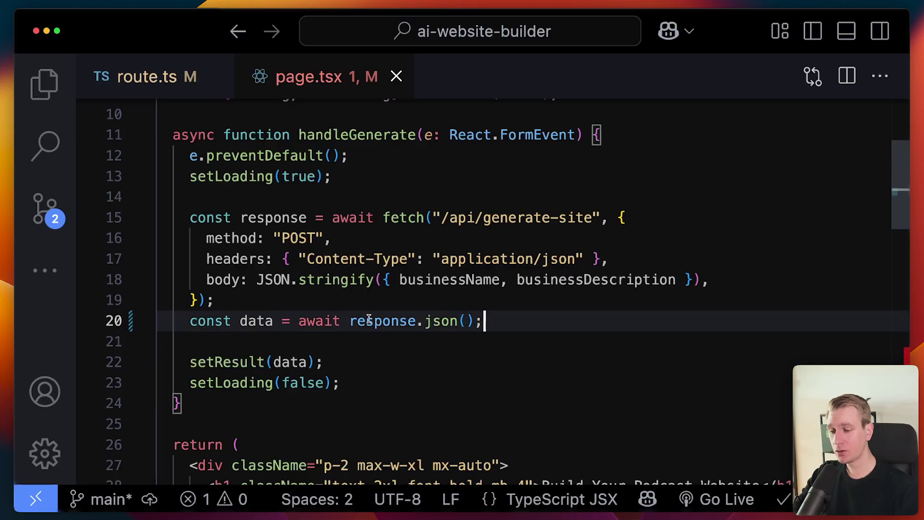
double_click(337, 323)
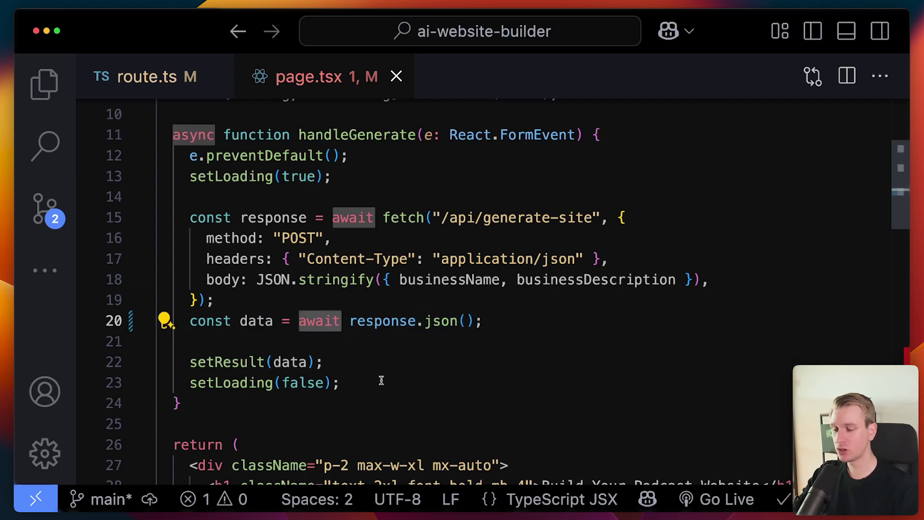
click(267, 511)
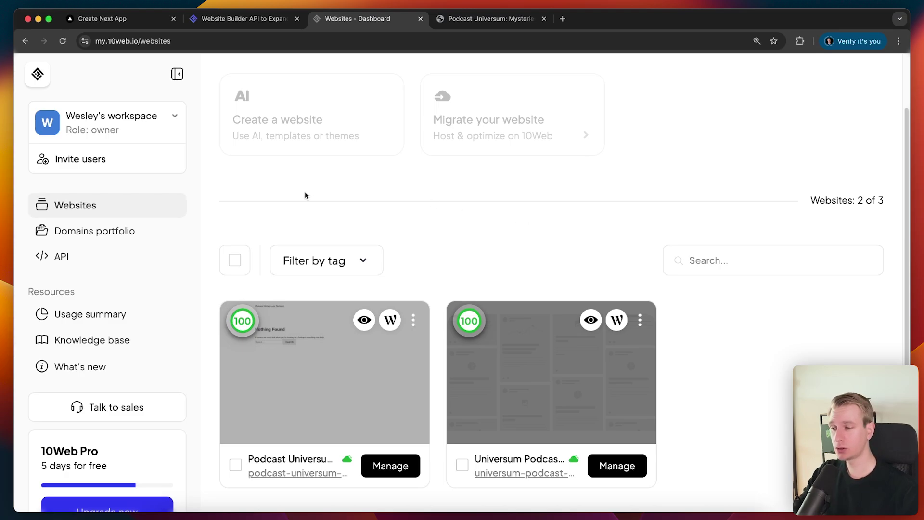
Step: Return to the PodMarketer localhost:3000/website page, still generating the 'Universum podcast' site
click(145, 19)
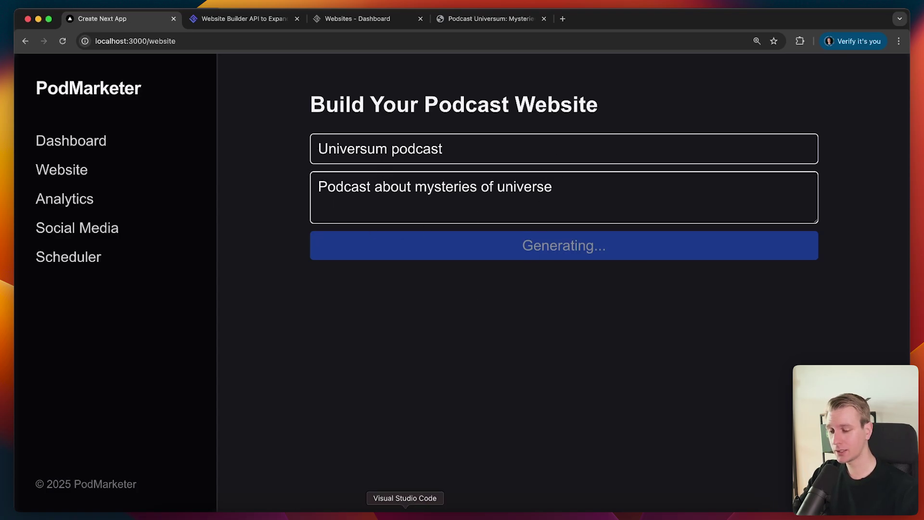
Step: Check the admin username and password credentials in route.ts
click(405, 511)
key(ctrl+Tab)
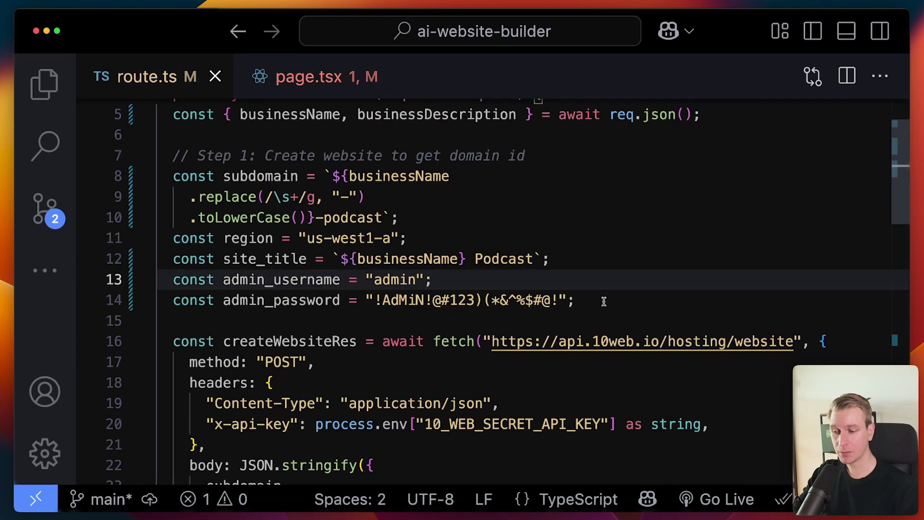
click(602, 303)
click(586, 285)
click(598, 298)
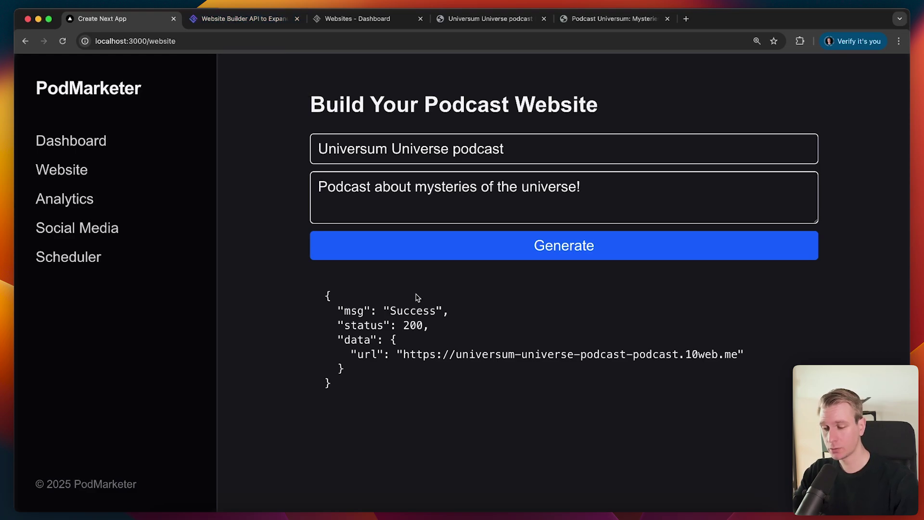
Step: Open the returned universum-universe-podcast-podcast.10web.me URL in a new browser tab, then return to PodMarketer
drag(403, 355, 738, 360)
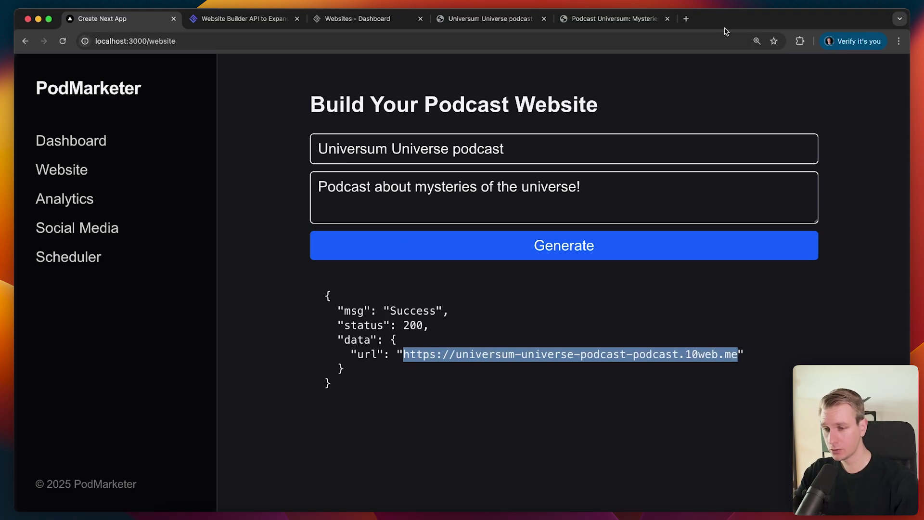
click(686, 18)
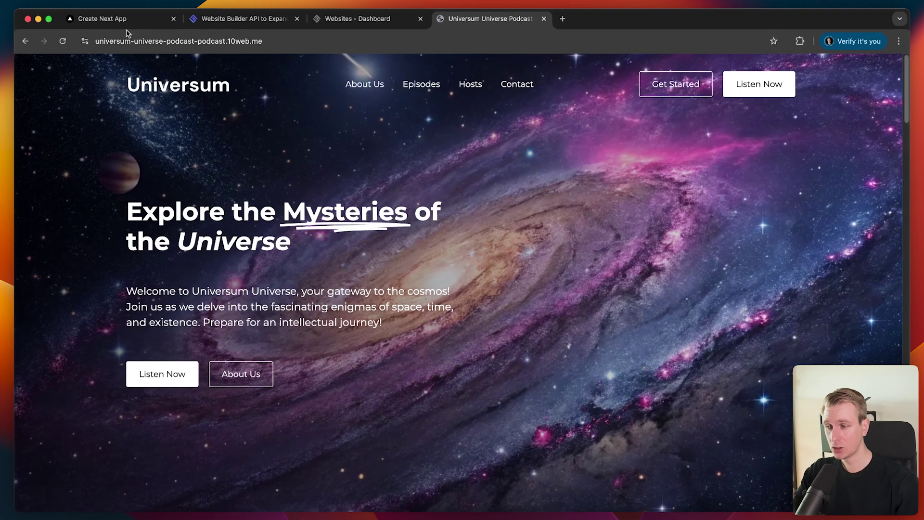
click(127, 20)
click(484, 336)
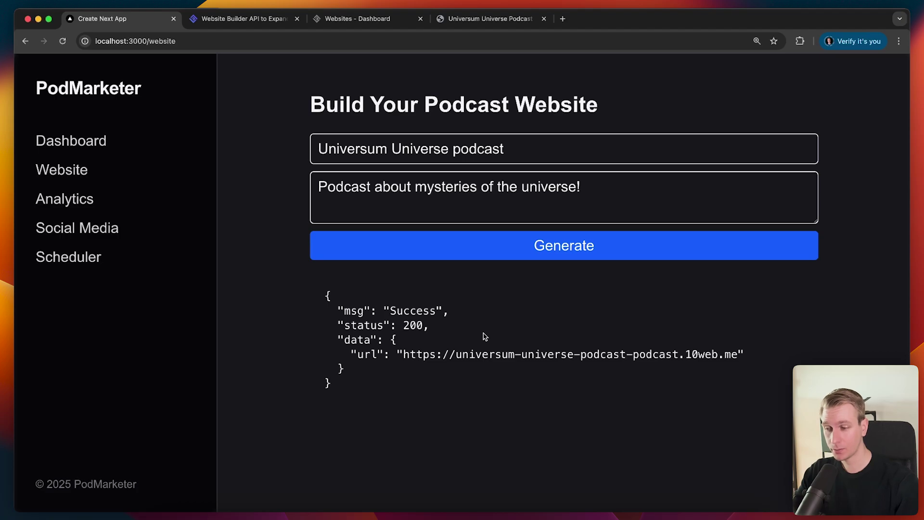
Step: Review page.tsx's 'Your website is ready! View it here:' block and its result.data.url link
key(super+Tab)
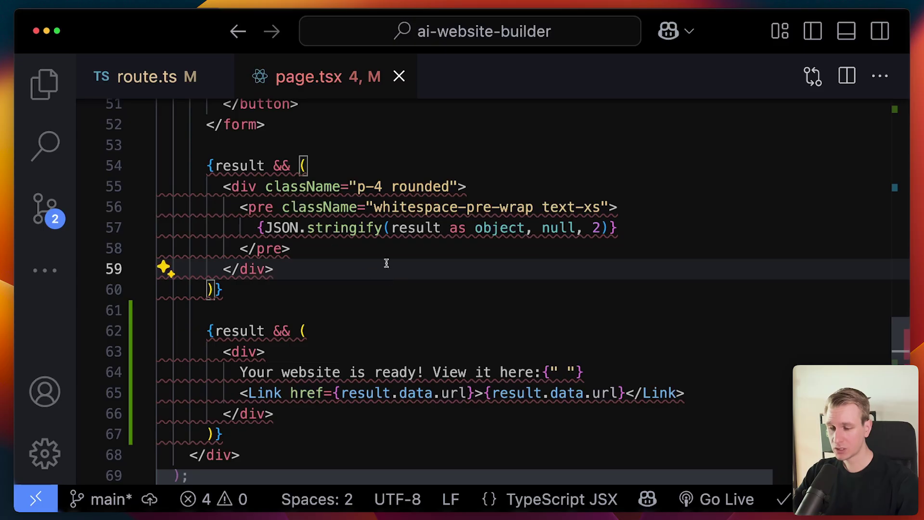
scroll(294, 224, down, 1)
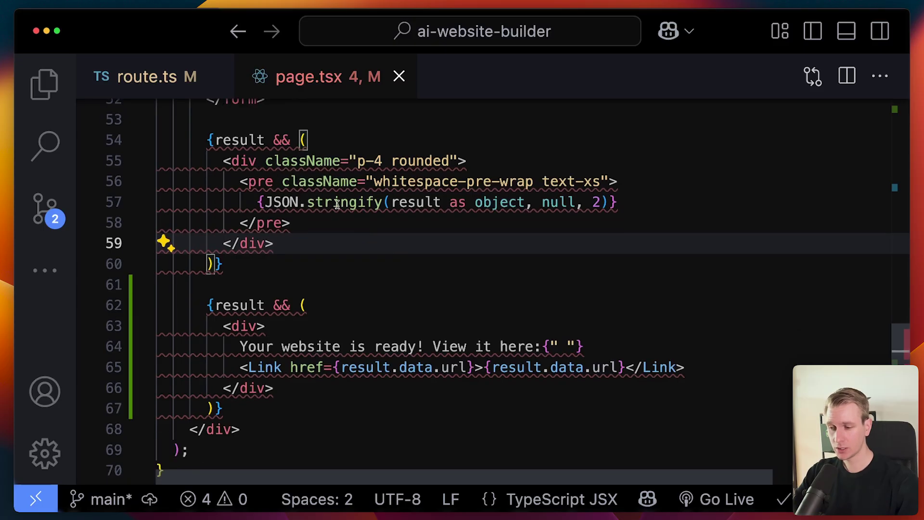
scroll(348, 207, down, 2)
click(284, 347)
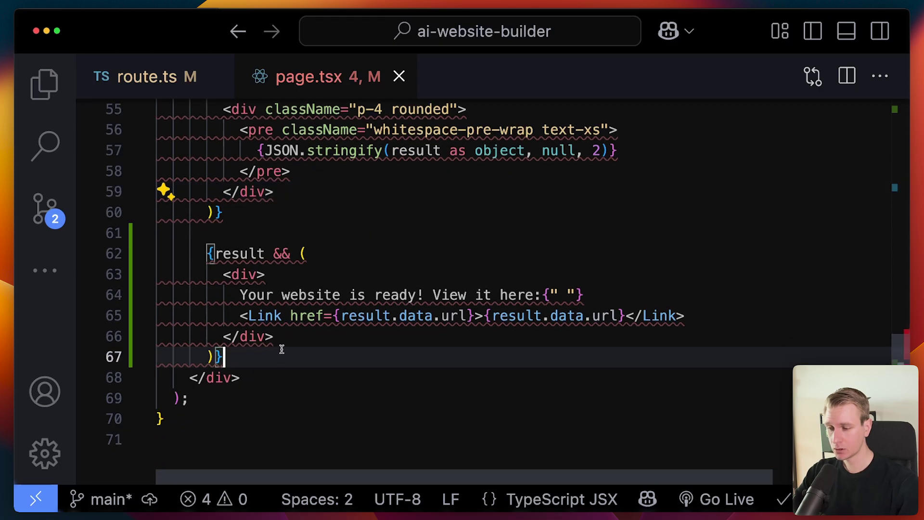
drag(279, 337, 213, 275)
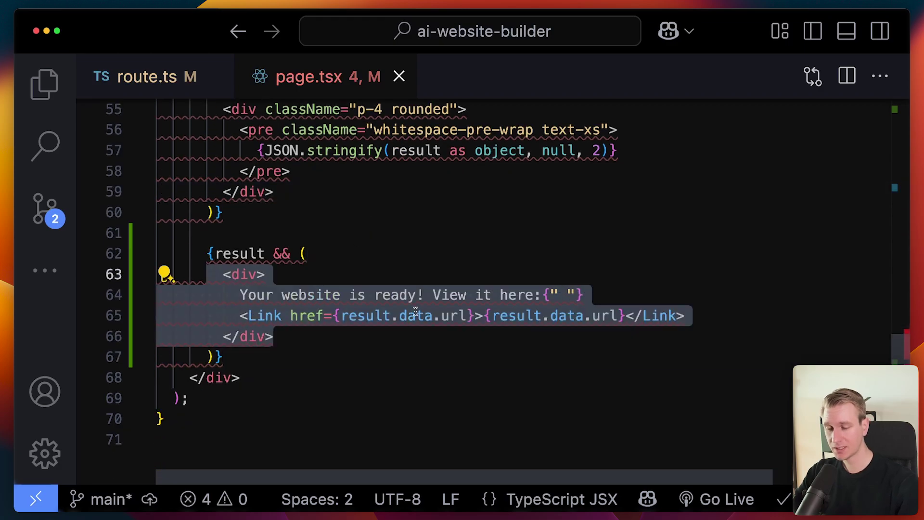
key(Right)
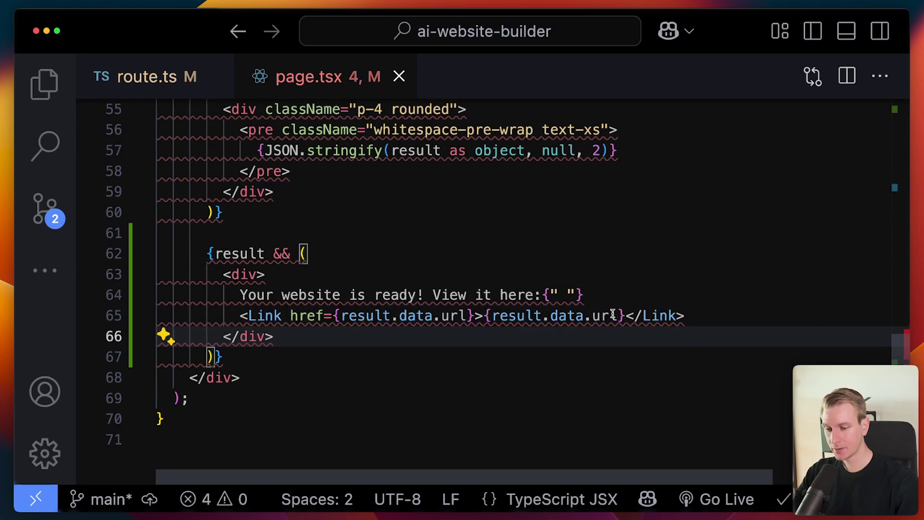
click(616, 315)
click(469, 318)
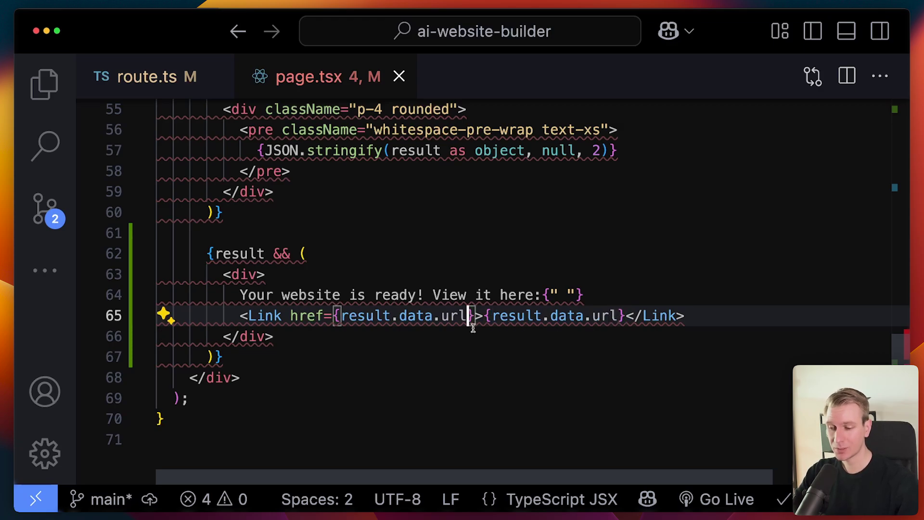
Step: Load the generated site's wp-admin address in the browser
mouse_move(480, 315)
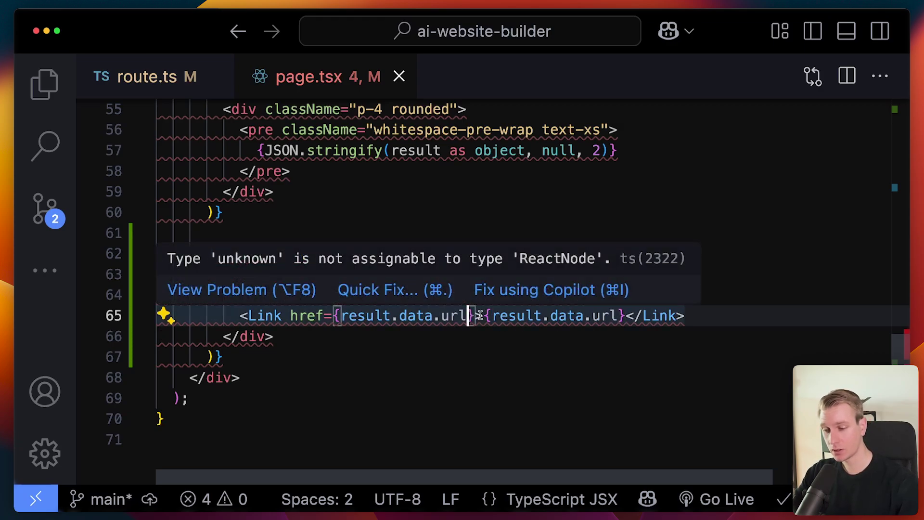
key(super+Tab)
click(517, 49)
text(wp-admin)
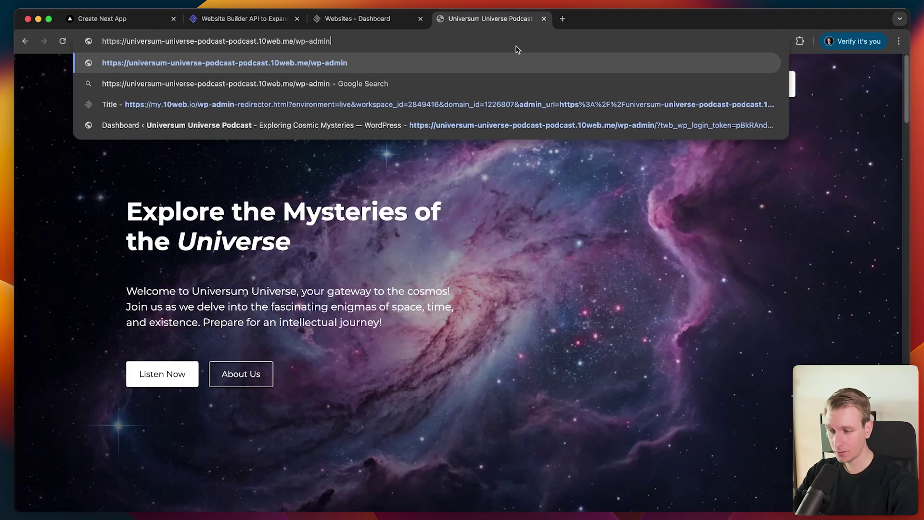
key(Return)
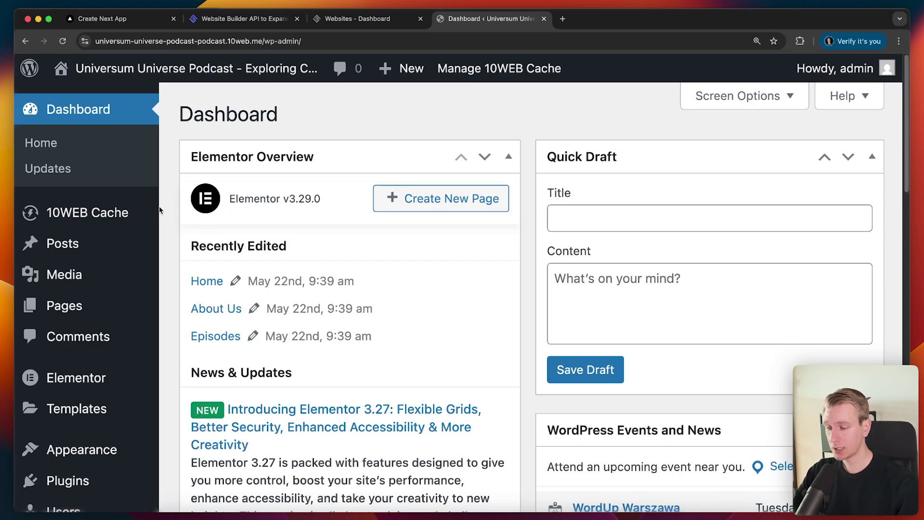
Step: View the installed plugins list showing 10Web Builder and Elementor
scroll(109, 217, down, 3)
scroll(109, 221, up, 2)
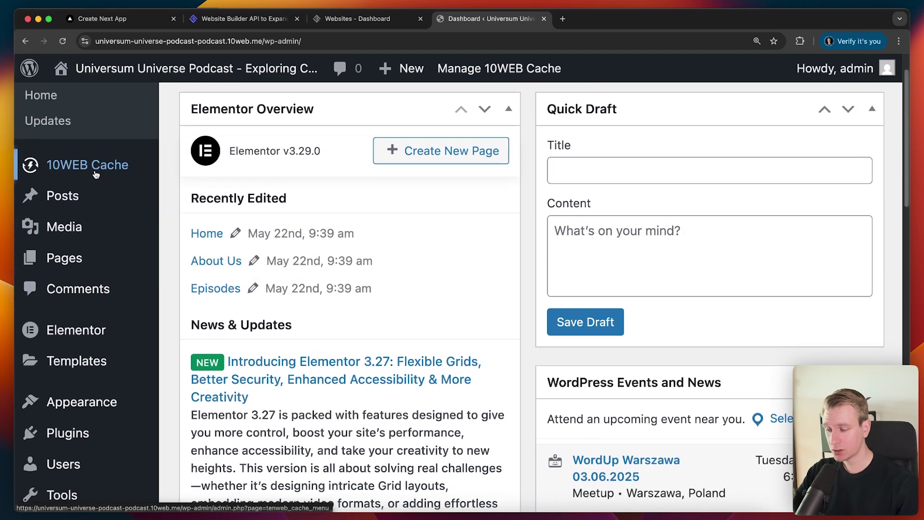
scroll(95, 202, down, 3)
click(65, 364)
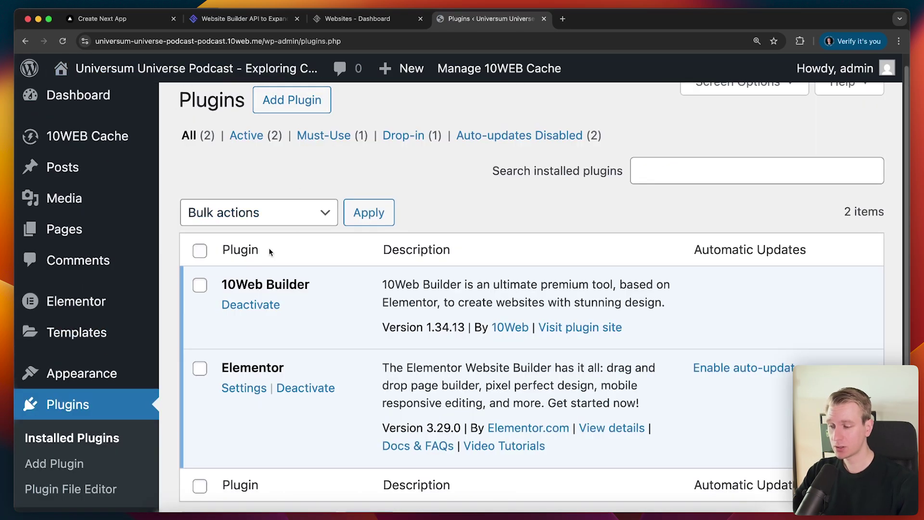
scroll(337, 308, down, 1)
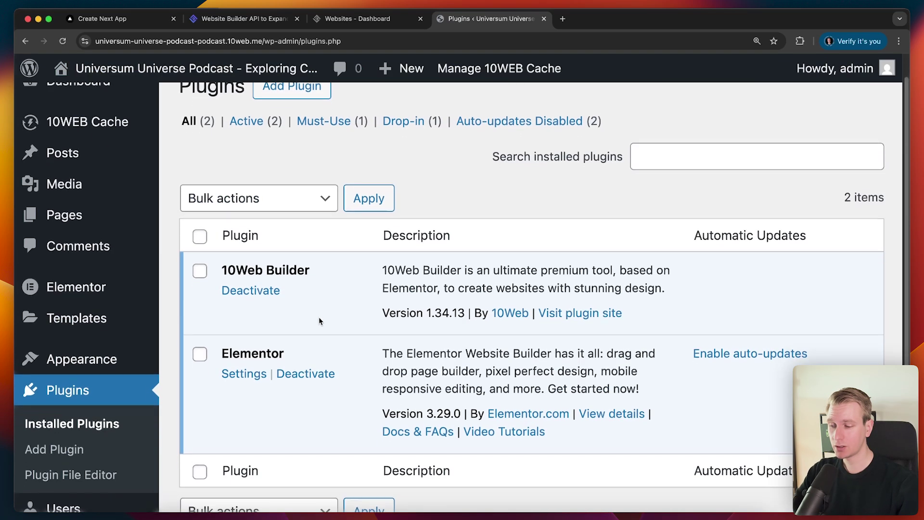
scroll(530, 315, down, 5)
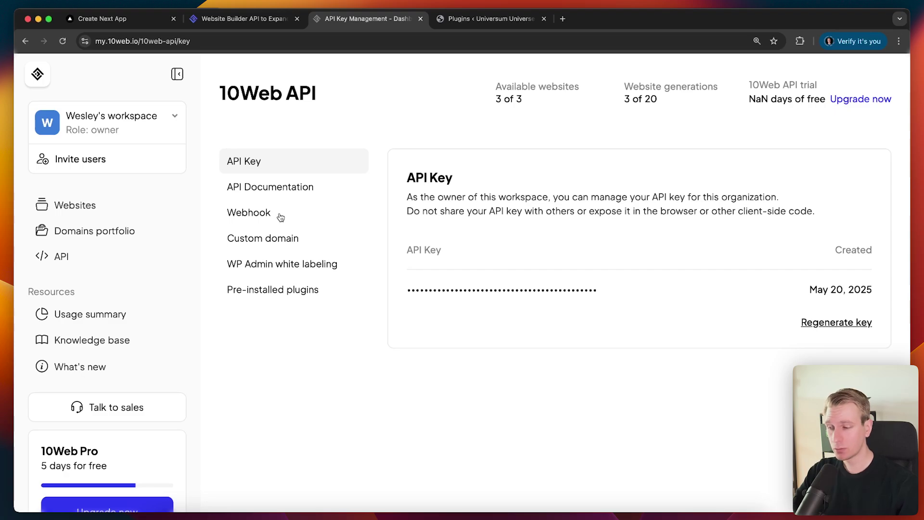
Step: Browse the 10Web API webhook, custom domain and WP Admin white labeling settings
click(280, 218)
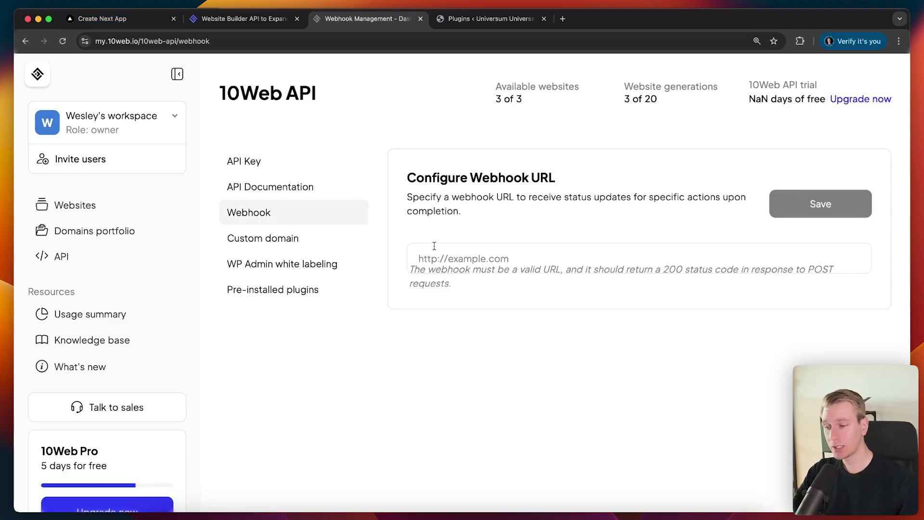
click(279, 244)
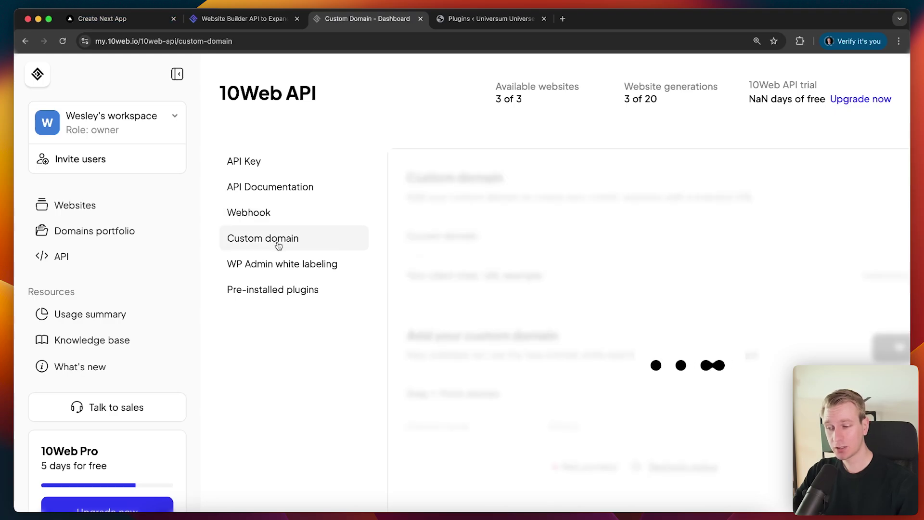
click(487, 22)
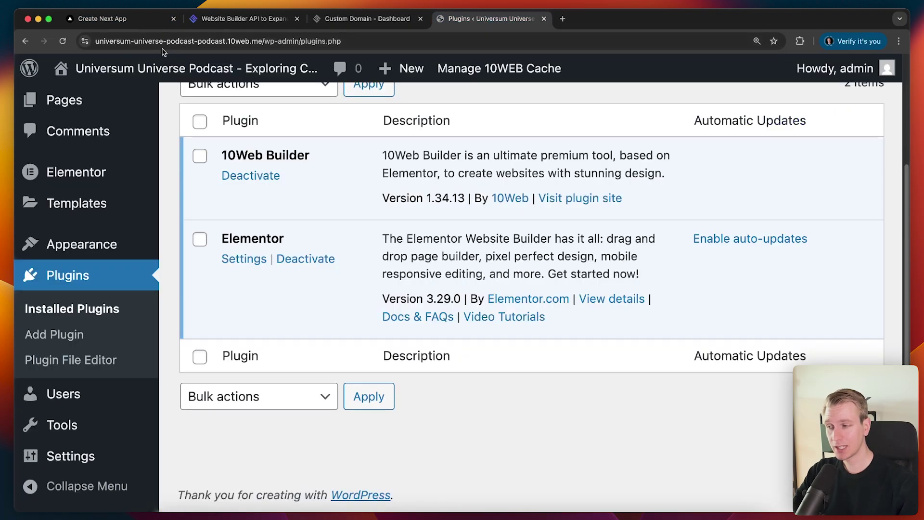
click(258, 41)
click(366, 19)
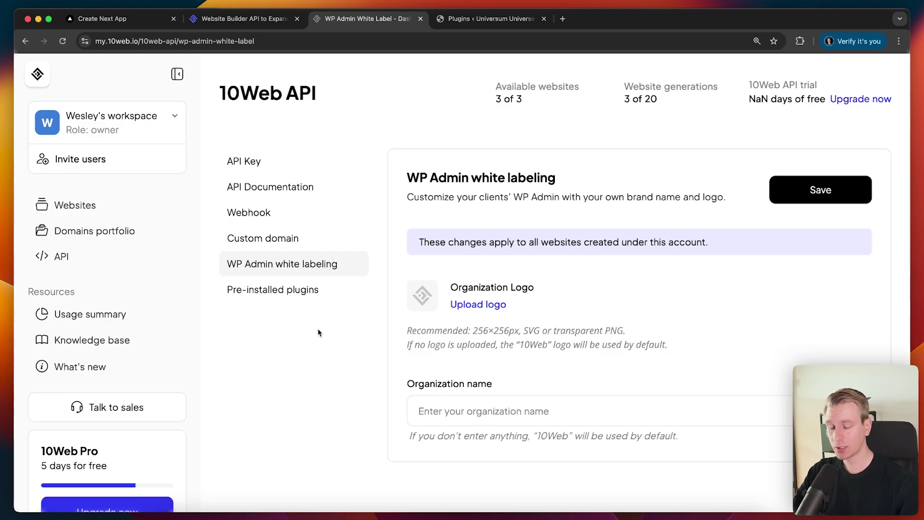
Step: View the pre-installed plugins list, then the Website Builder API landing page
click(292, 294)
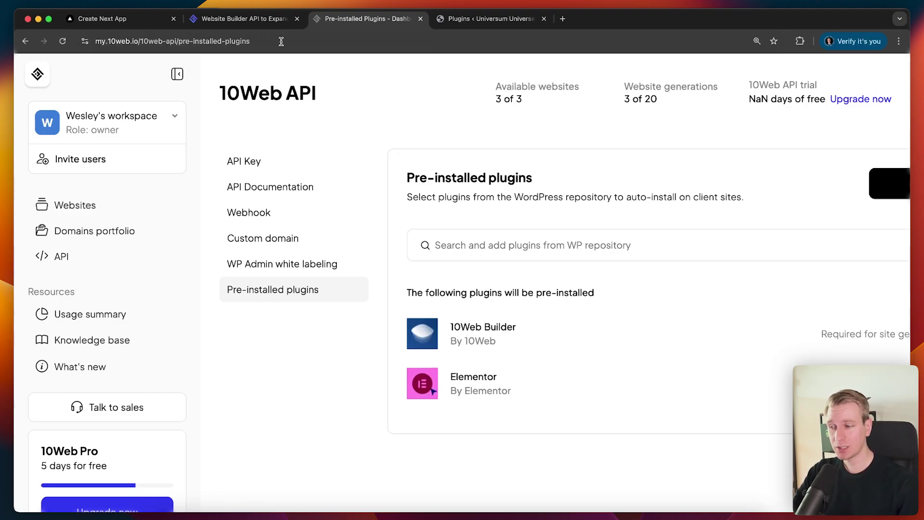
click(260, 19)
scroll(194, 161, down, 2)
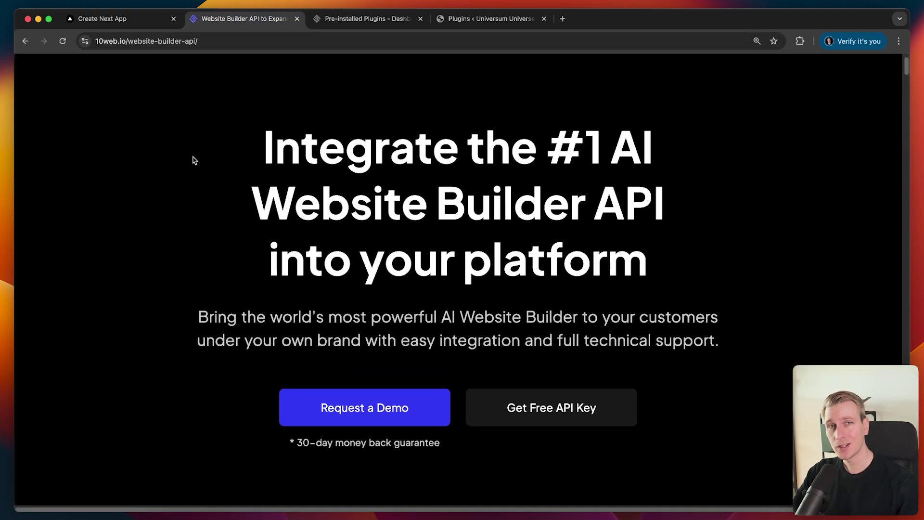
scroll(193, 161, up, 2)
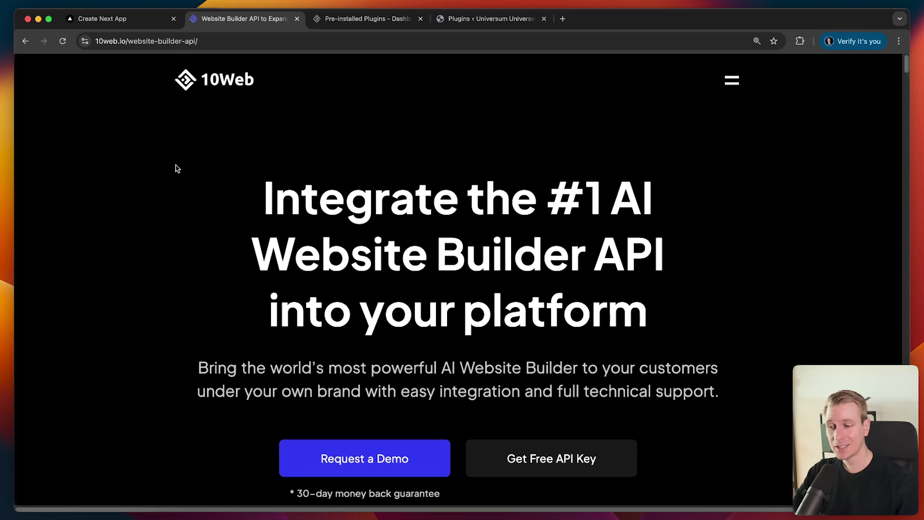